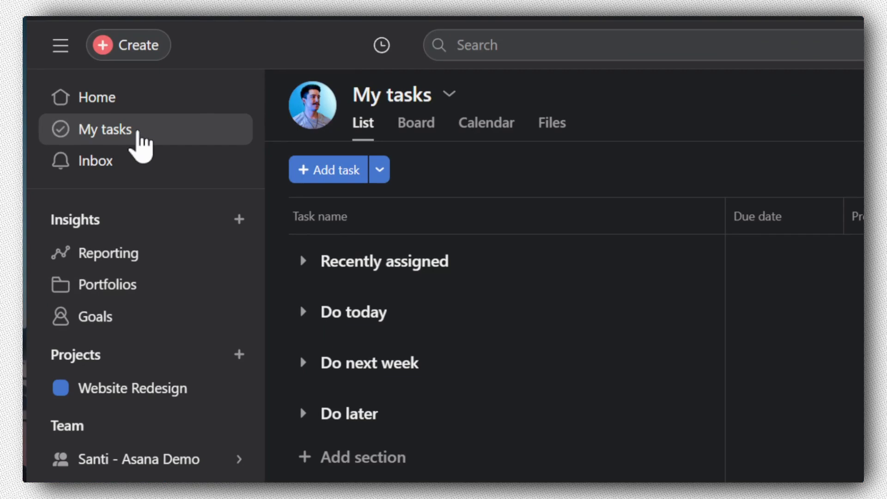
# Step: Look over the Website Redesign project's tasks, and expand the Recently assigned, Do today, Do next week and Do later sections in My tasks
pyautogui.click(160, 389)
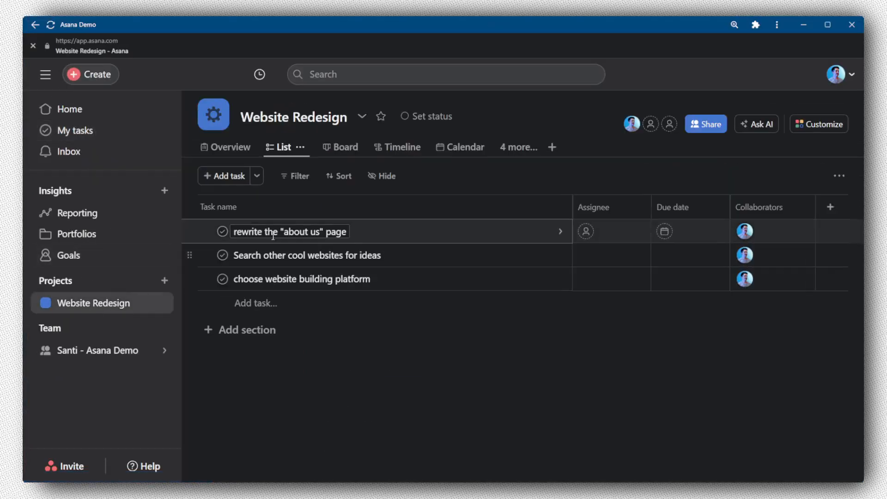
pyautogui.click(95, 131)
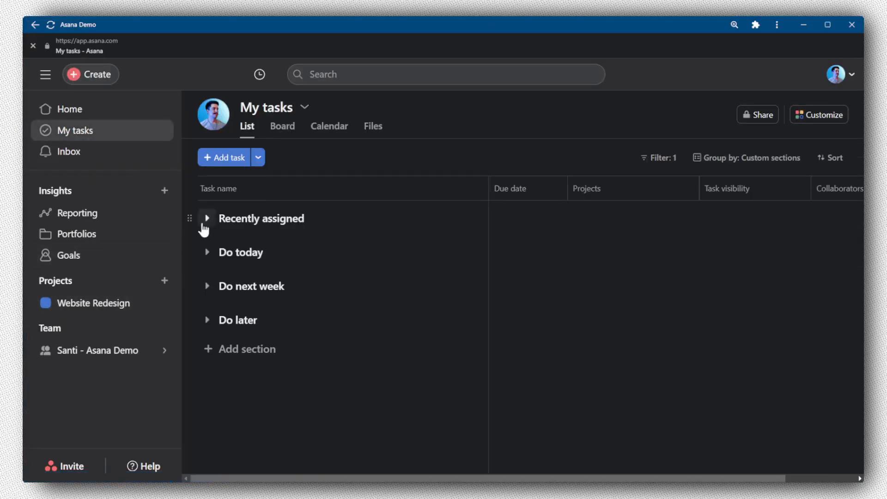
pyautogui.click(205, 220)
pyautogui.click(207, 279)
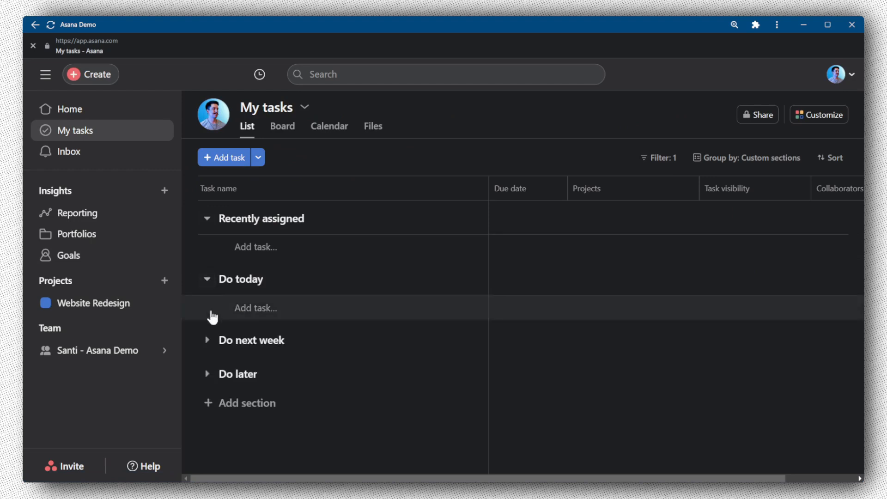
pyautogui.click(208, 341)
pyautogui.click(206, 401)
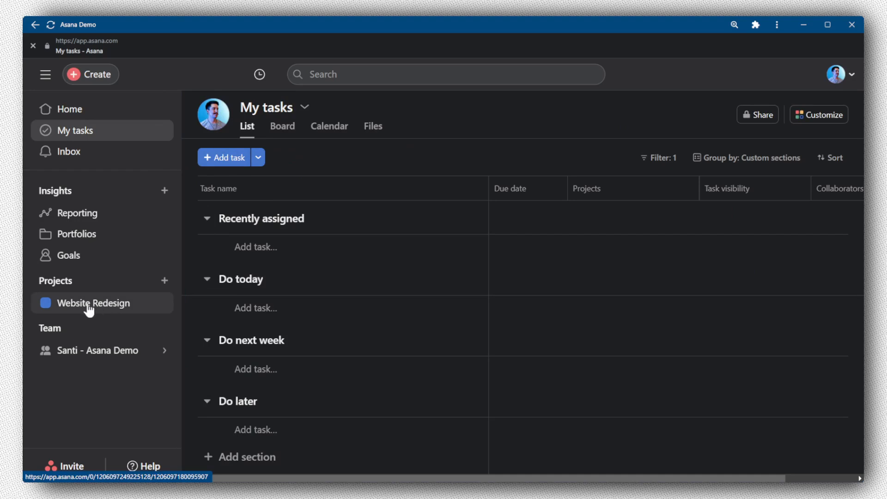
# Step: In the Website Redesign project, assign the "rewrite the "about us" page" task to the account owner
pyautogui.click(89, 310)
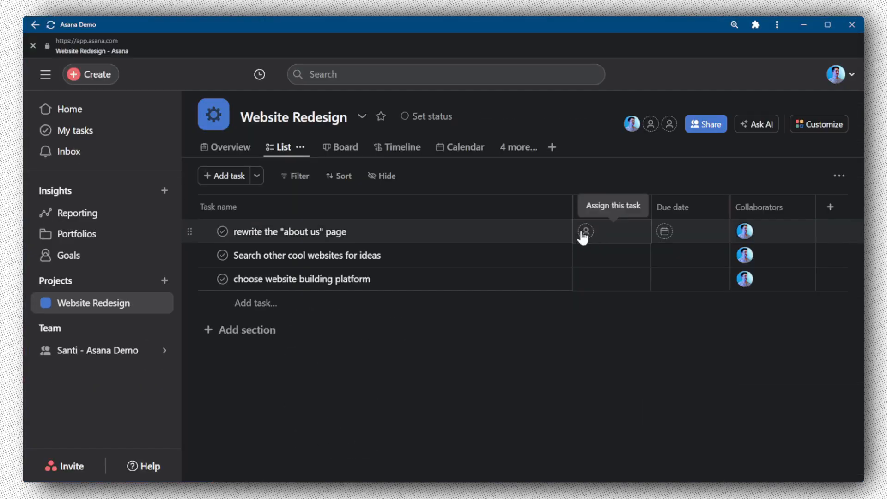
pyautogui.click(586, 232)
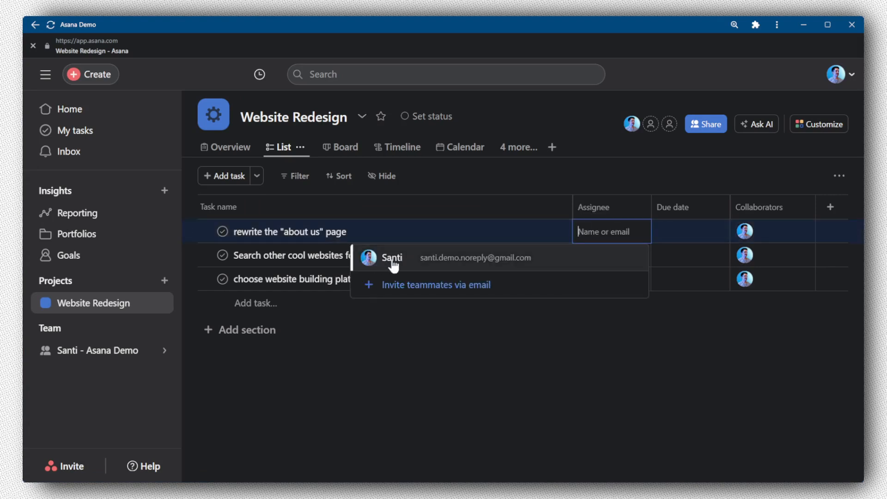
pyautogui.click(370, 265)
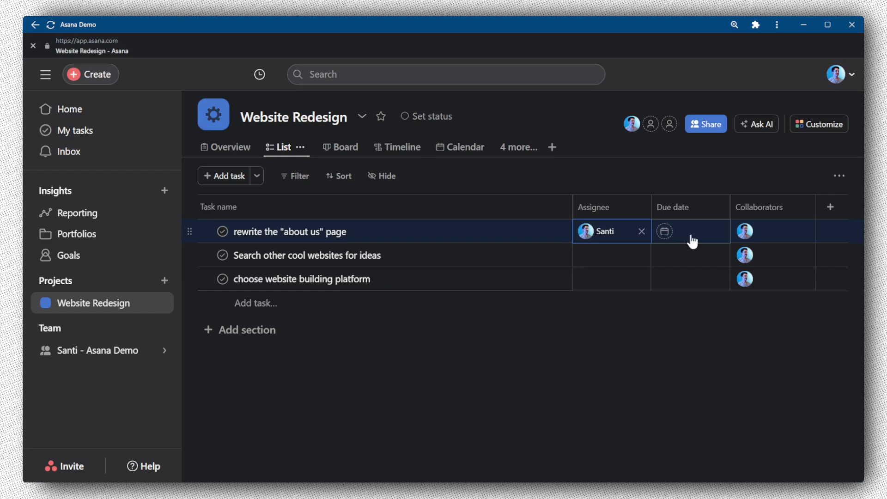
# Step: Check the Recently assigned section of My tasks for the newly assigned task
pyautogui.moveTo(587, 242)
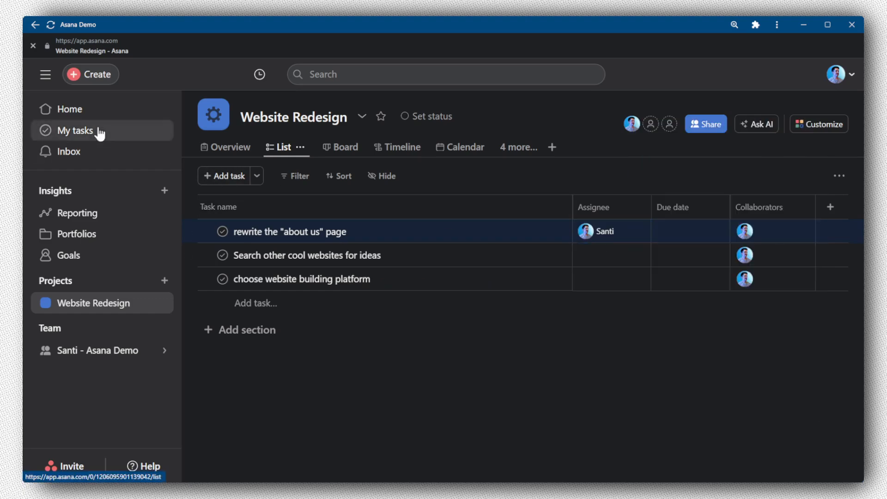
pyautogui.click(69, 131)
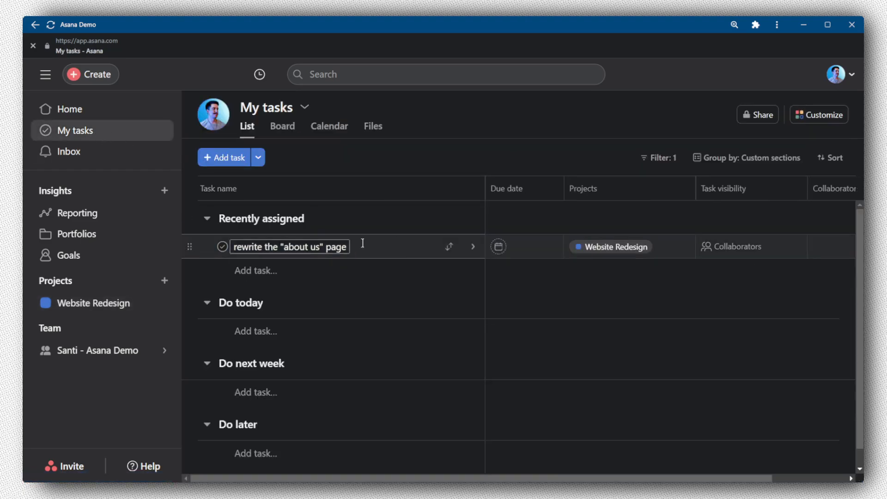
pyautogui.click(207, 220)
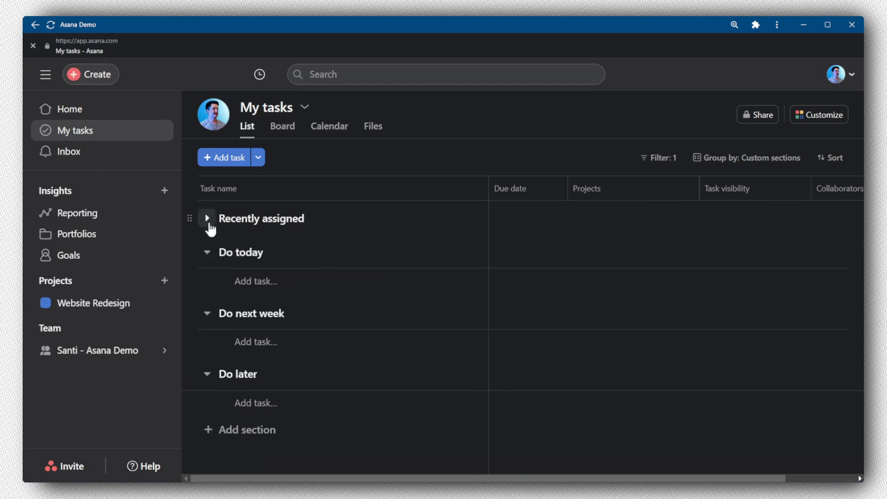
pyautogui.click(206, 220)
# Step: Assign "Search other cool websites for ideas" and "choose website building platform" in Website Redesign to the account owner and return to My tasks
pyautogui.click(599, 246)
pyautogui.click(585, 256)
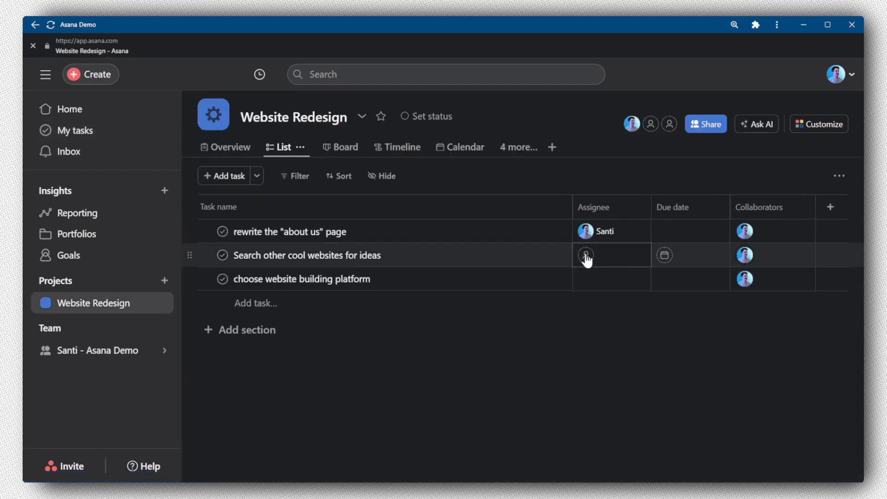
pyautogui.click(560, 279)
pyautogui.click(580, 286)
pyautogui.click(578, 308)
pyautogui.click(93, 137)
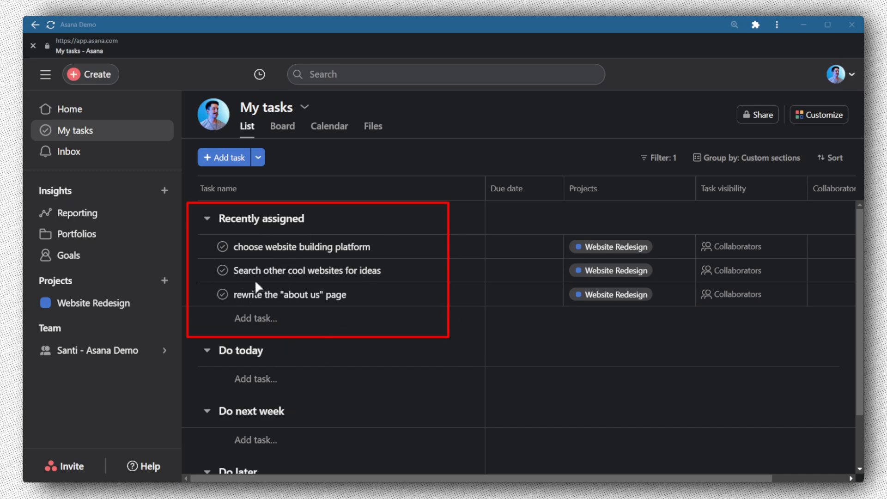
pyautogui.press('Escape')
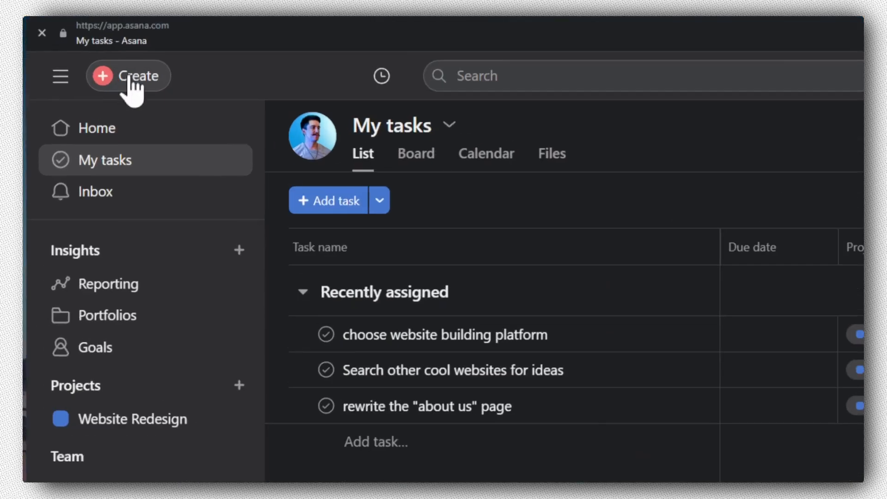
# Step: Create a task named "take out trash" for the account owner without a project
pyautogui.click(90, 76)
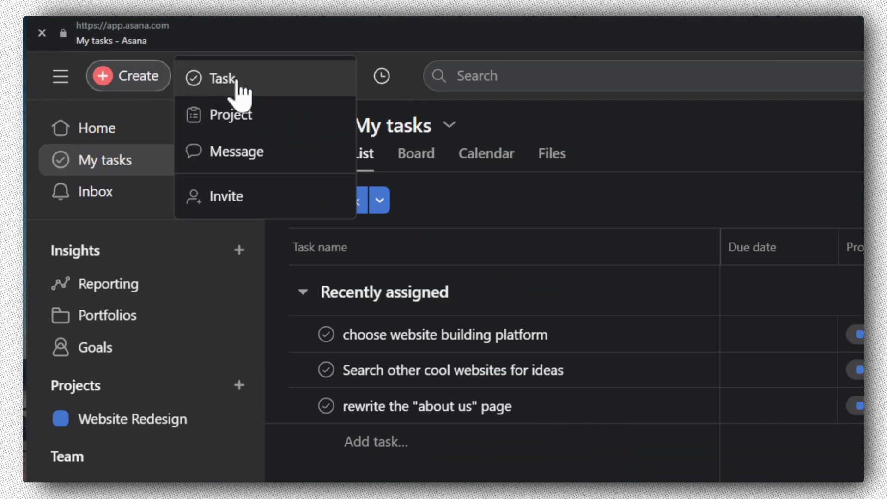
pyautogui.click(163, 78)
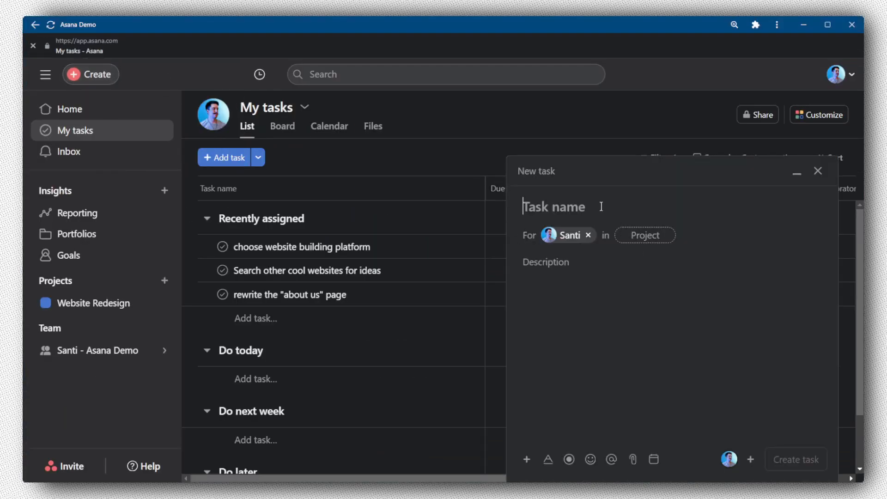
pyautogui.write('take out trash')
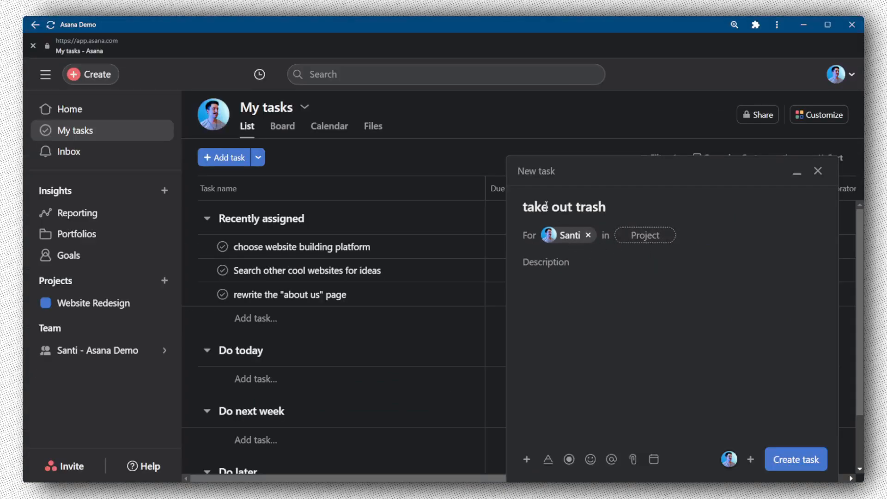
pyautogui.tripleClick(556, 210)
pyautogui.click(579, 257)
pyautogui.click(802, 460)
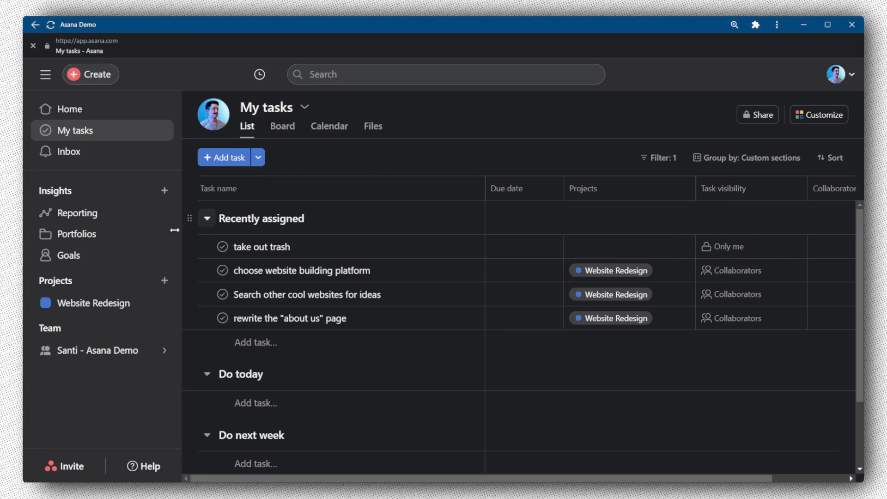
# Step: Collapse all sections in My tasks, reopening each one briefly to check its contents
pyautogui.click(208, 220)
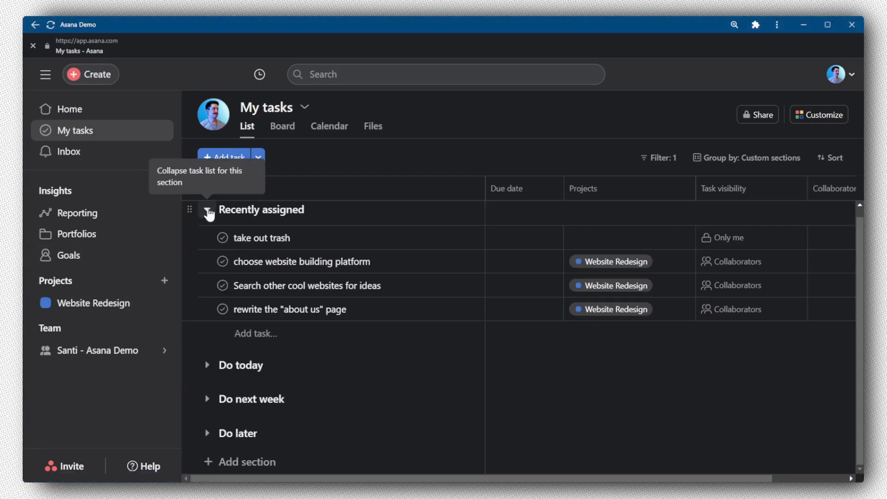
pyautogui.click(207, 214)
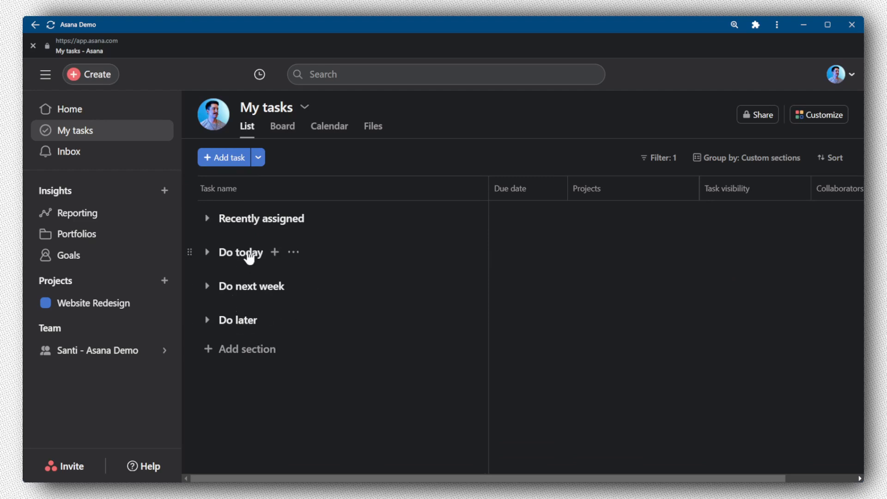
pyautogui.click(229, 217)
pyautogui.tripleClick(229, 217)
pyautogui.click(207, 220)
pyautogui.click(213, 223)
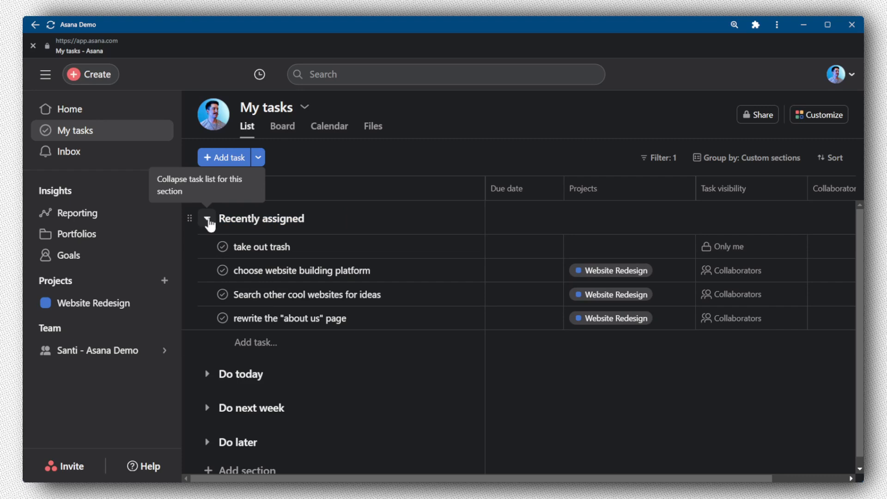
pyautogui.click(207, 218)
pyautogui.click(208, 252)
pyautogui.click(208, 252)
pyautogui.click(207, 286)
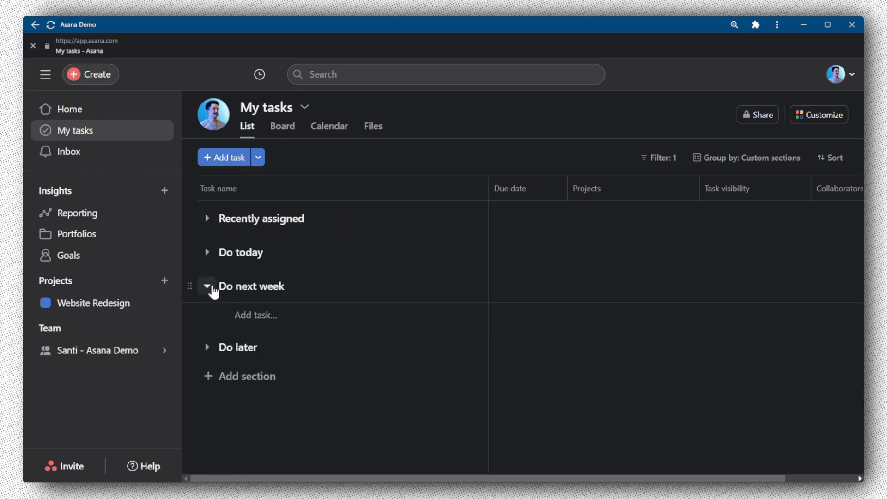
pyautogui.click(207, 285)
pyautogui.click(208, 319)
pyautogui.click(207, 320)
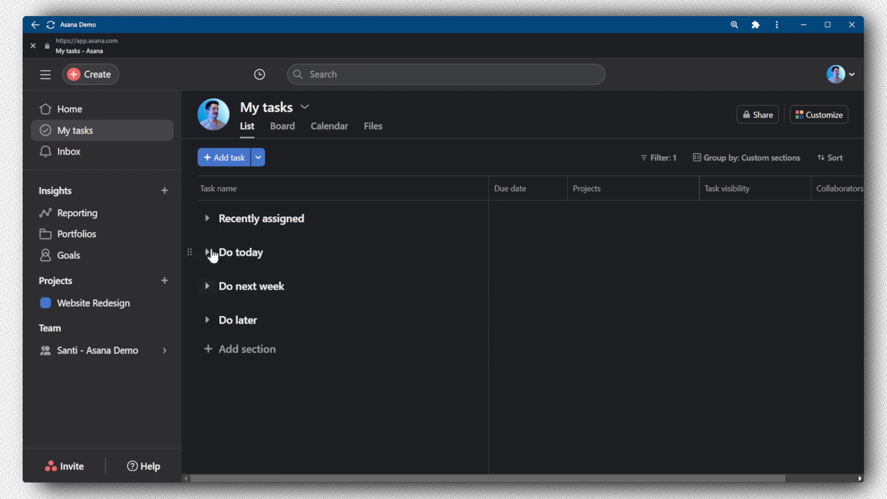
# Step: Rename the "Do today" section to "Today"
pyautogui.click(248, 254)
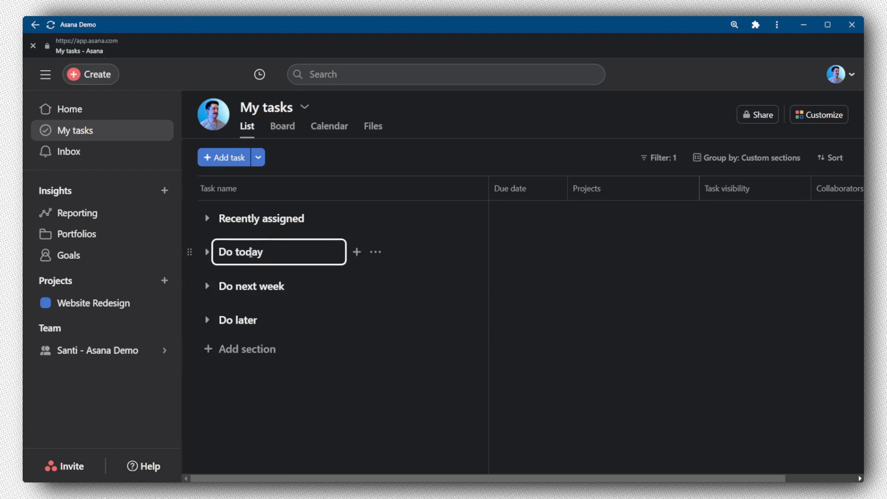
pyautogui.hotkey('ctrl', 'a')
pyautogui.write('toda')
pyautogui.hotkey('ctrl', 'a')
pyautogui.write('T')
pyautogui.press('Return')
# Step: Rename the "Do next week" section to "Upcoming"
pyautogui.click(235, 286)
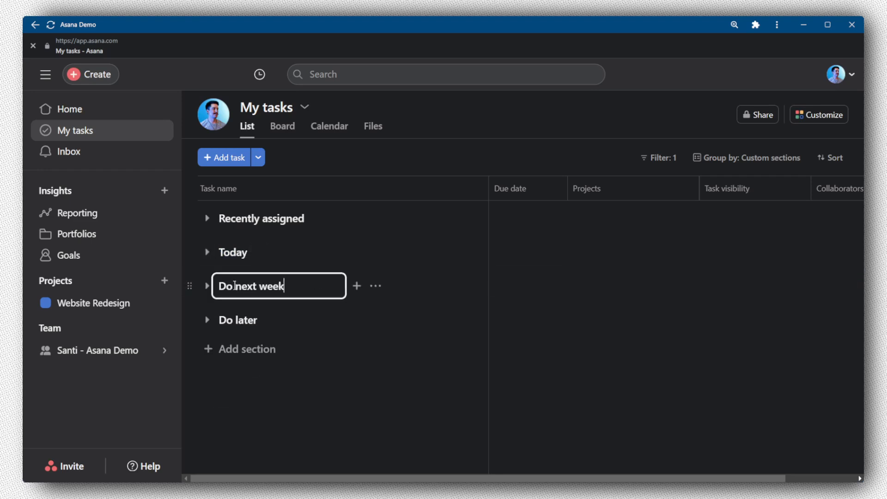
pyautogui.hotkey('ctrl', 'a')
pyautogui.write('U')
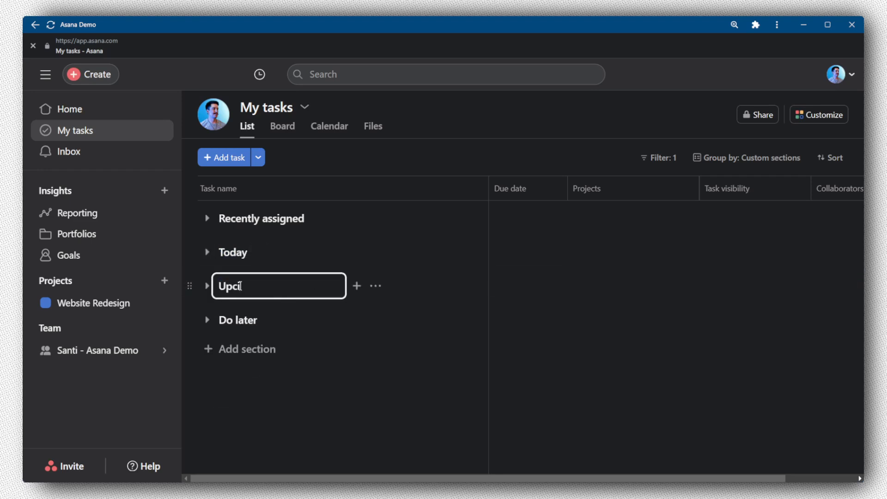
# Step: Rename the "Do later" section to "Later"
pyautogui.click(259, 319)
pyautogui.hotkey('ctrl', 'a')
pyautogui.write('L')
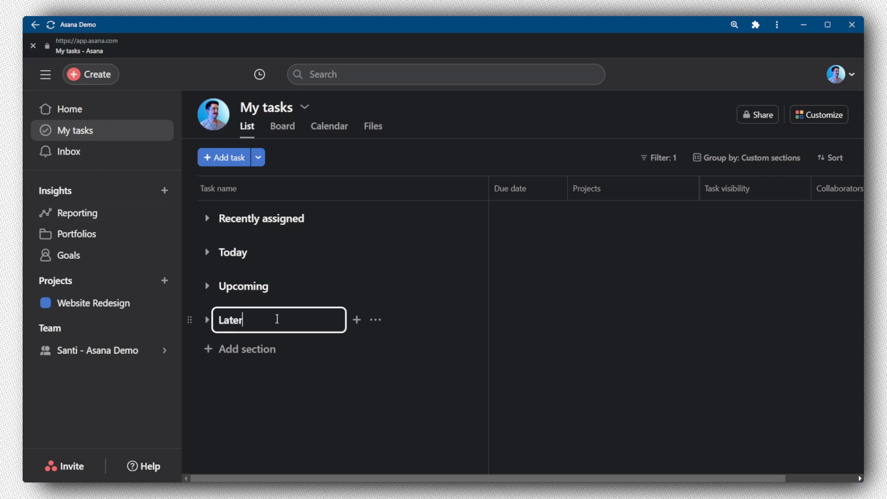
pyautogui.click(277, 402)
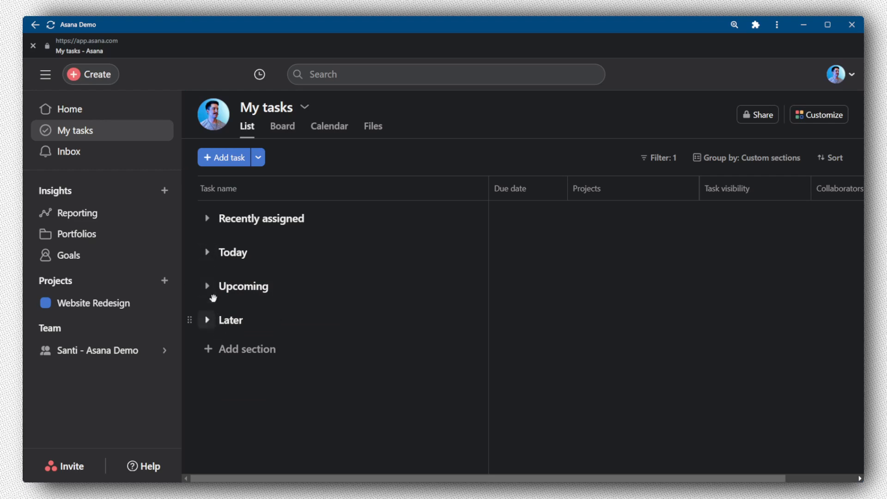
# Step: Move the "take out trash" task from Recently assigned to the Today section and expand that section
pyautogui.click(208, 218)
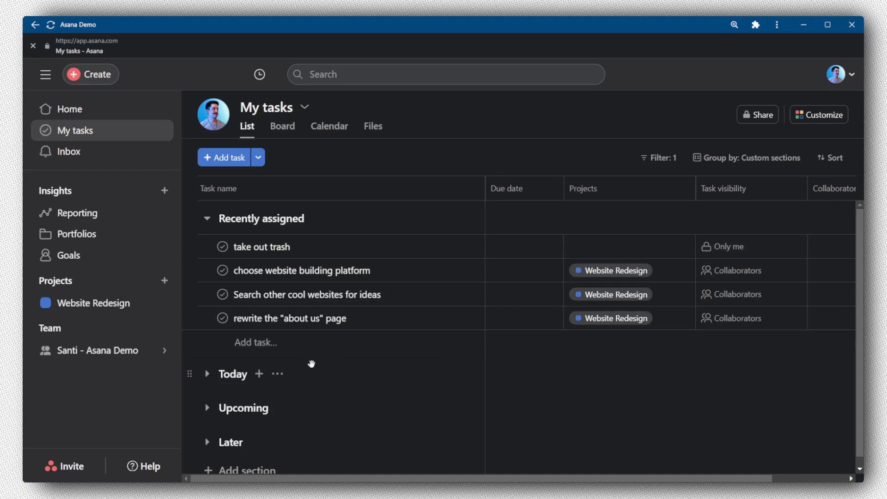
pyautogui.scroll(-1, 312, 365)
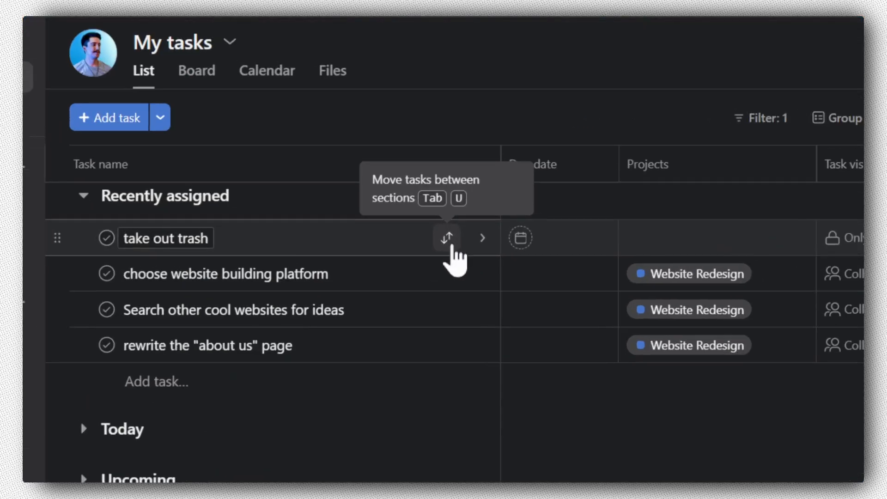
pyautogui.click(448, 243)
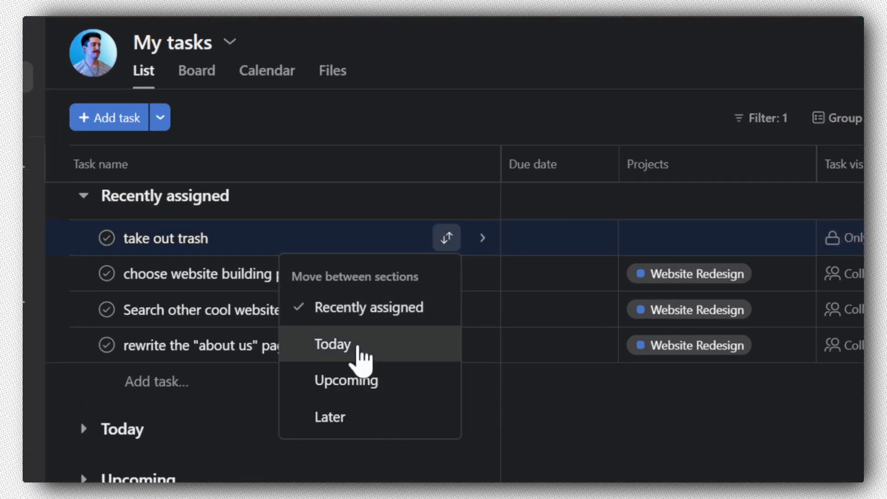
pyautogui.click(358, 357)
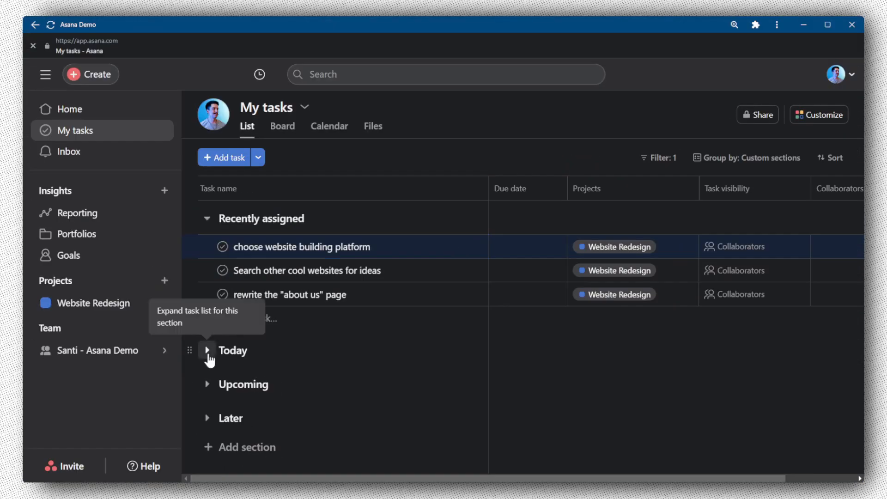
pyautogui.click(84, 407)
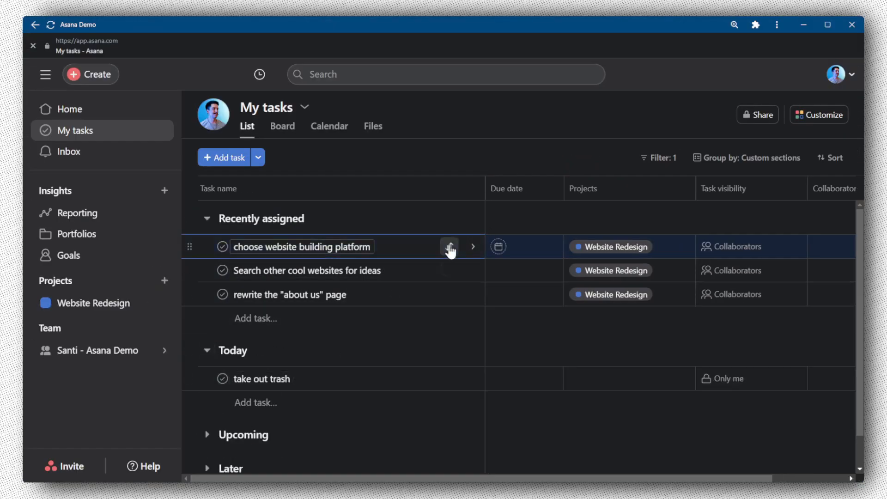
# Step: Move "choose website building platform" to the Today section and "Search other cool websites for ideas" to Upcoming
pyautogui.click(449, 247)
pyautogui.click(389, 318)
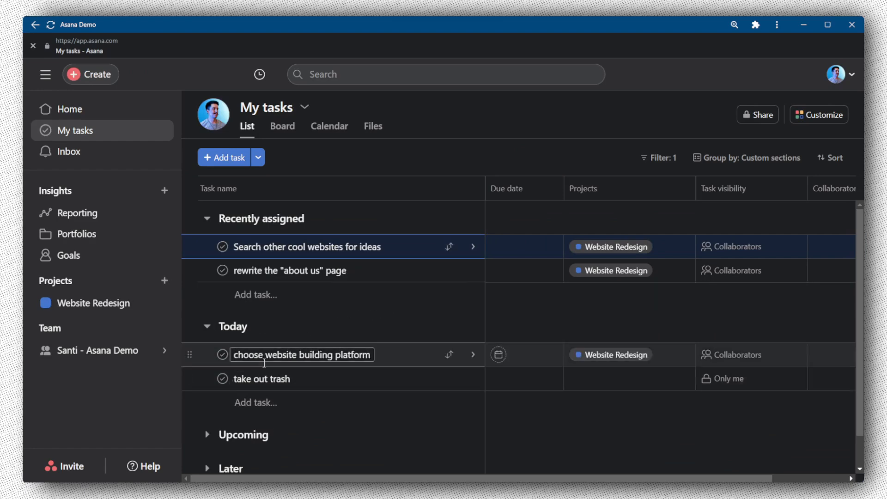
pyautogui.click(450, 247)
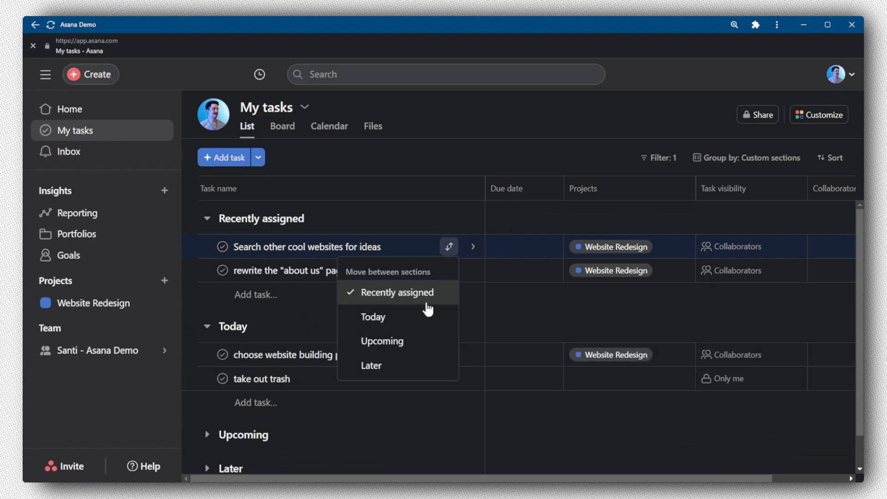
pyautogui.click(431, 340)
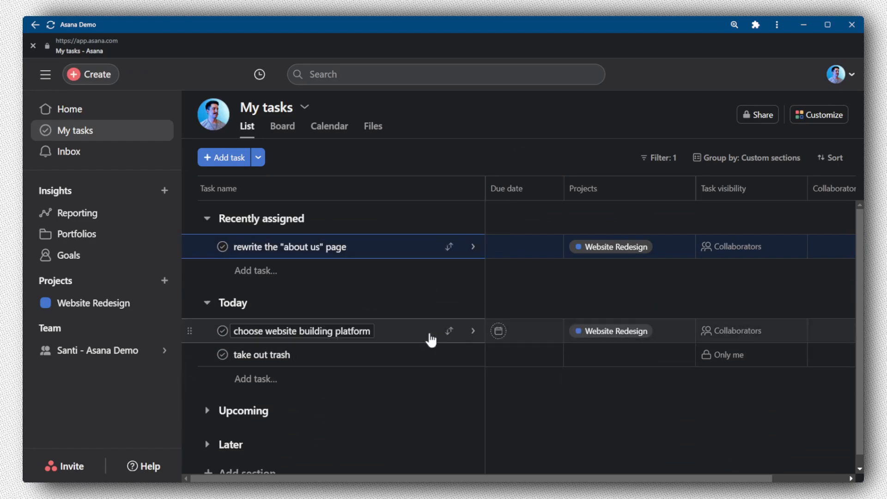
# Step: Expand the Upcoming section, move 'rewrite the "about us" page' from Recently assigned to Later, and expand that section
pyautogui.click(206, 410)
pyautogui.click(450, 247)
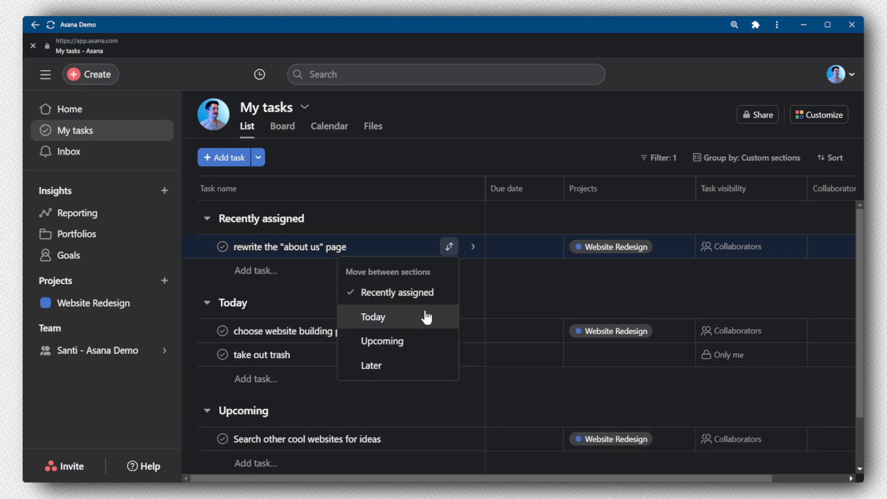
pyautogui.click(368, 363)
pyautogui.scroll(-1, 281, 351)
pyautogui.click(207, 438)
pyautogui.scroll(-1, 217, 410)
# Step: Look over the task lists under Recently assigned, Today, Upcoming and Later, collapsing and re-expanding sections along the way
pyautogui.scroll(1, 239, 296)
pyautogui.click(206, 267)
pyautogui.click(206, 268)
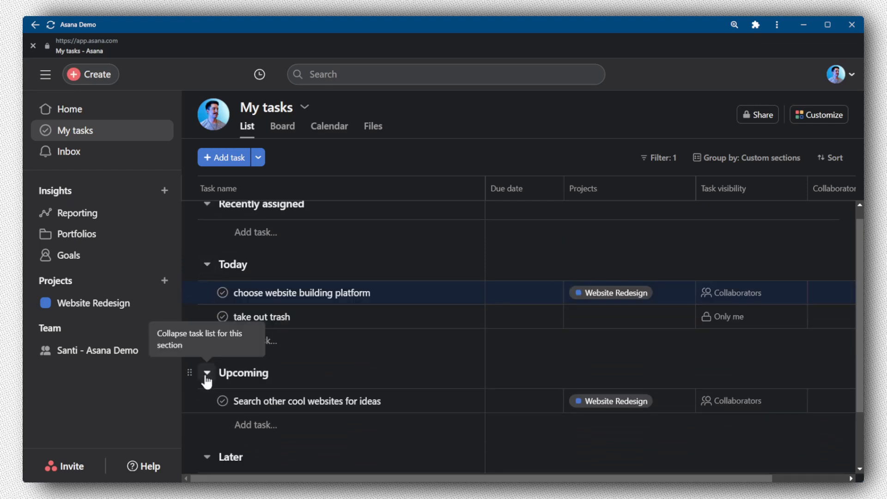
pyautogui.scroll(-2, 207, 381)
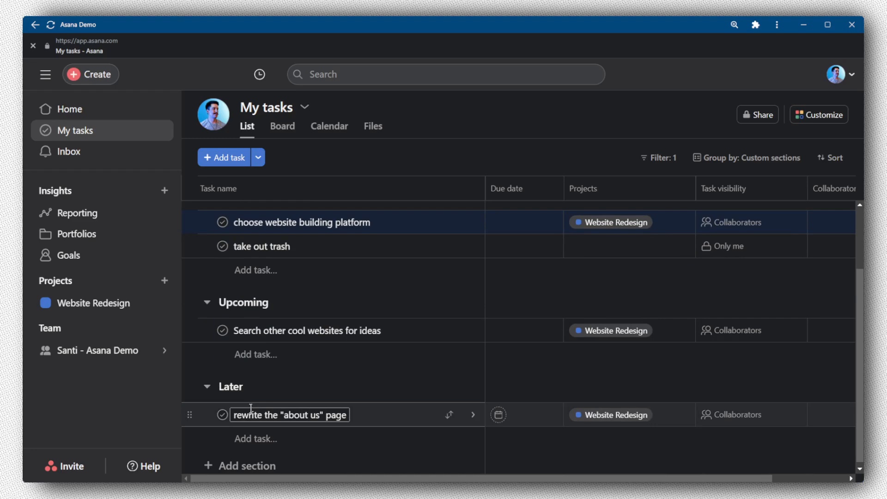
pyautogui.scroll(3, 278, 370)
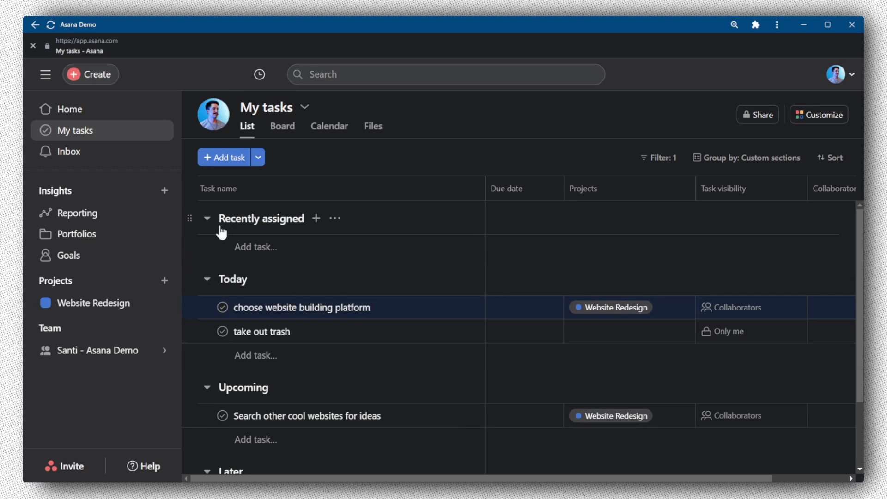
pyautogui.scroll(-2, 238, 226)
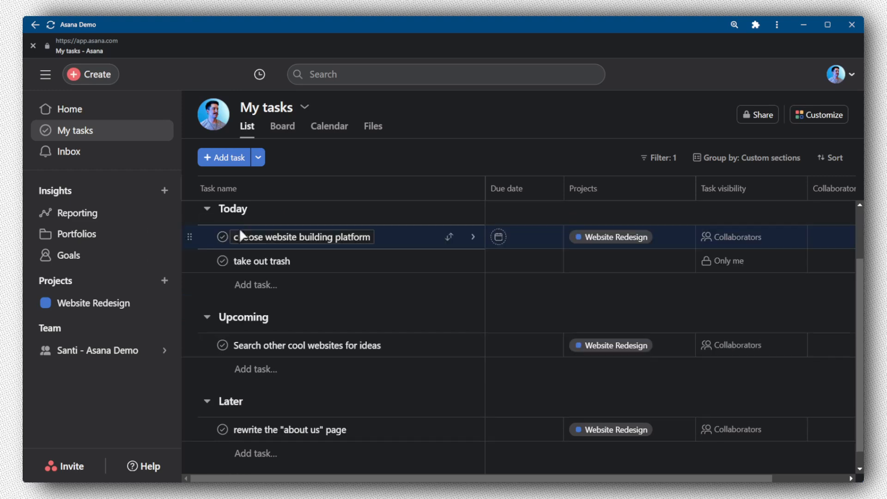
pyautogui.scroll(-1, 240, 406)
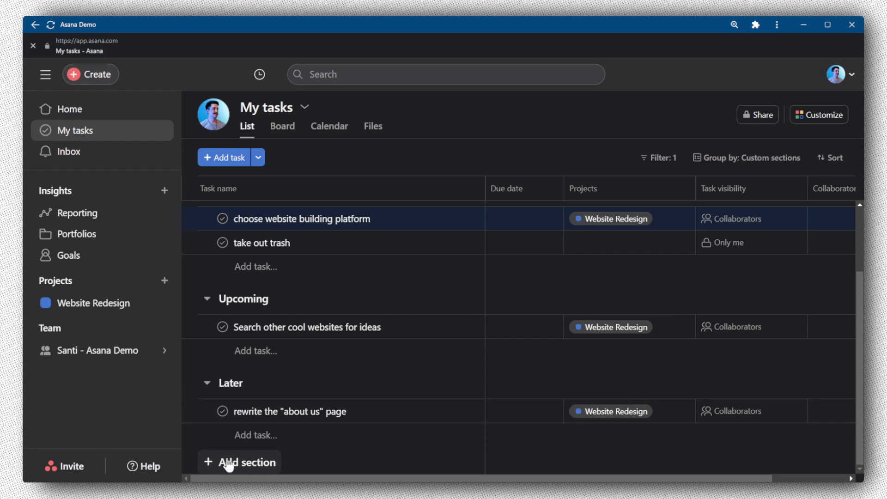
pyautogui.scroll(3, 233, 351)
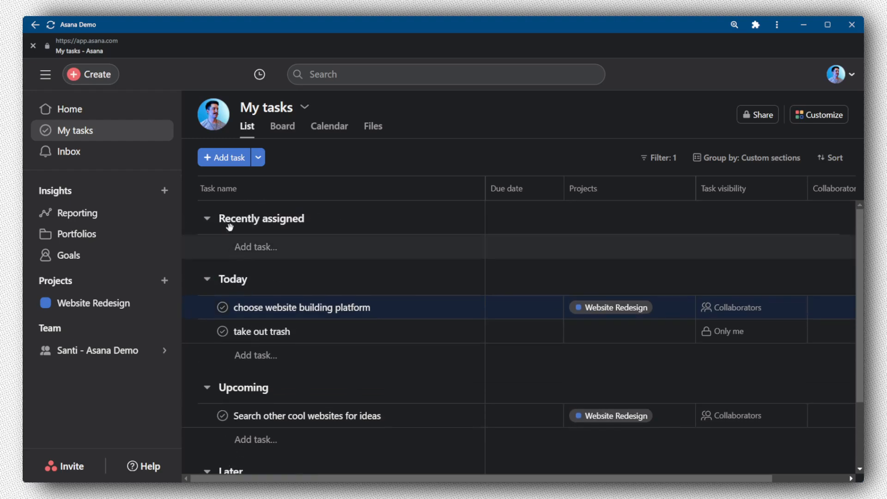
pyautogui.click(208, 219)
pyautogui.click(209, 219)
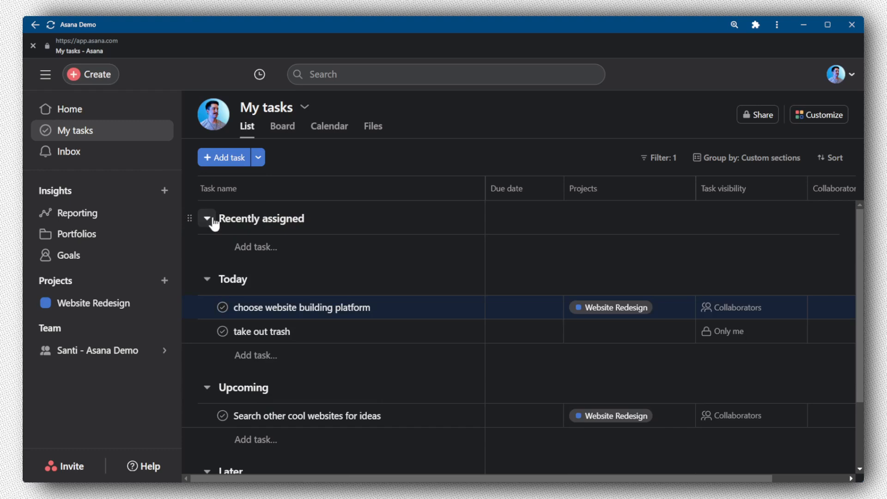
pyautogui.click(213, 221)
pyautogui.click(214, 224)
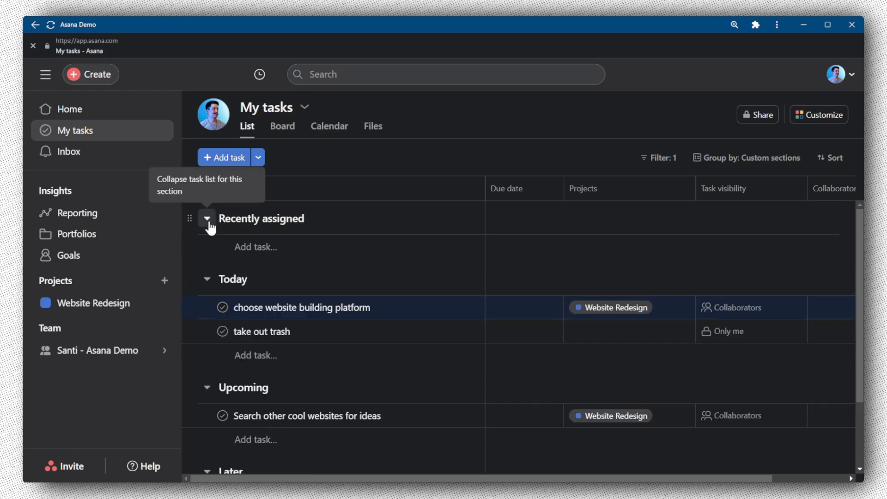
pyautogui.click(209, 220)
pyautogui.click(209, 220)
# Step: Create a new task named "go to the gym" and move it from Recently assigned to the Today section
pyautogui.click(90, 76)
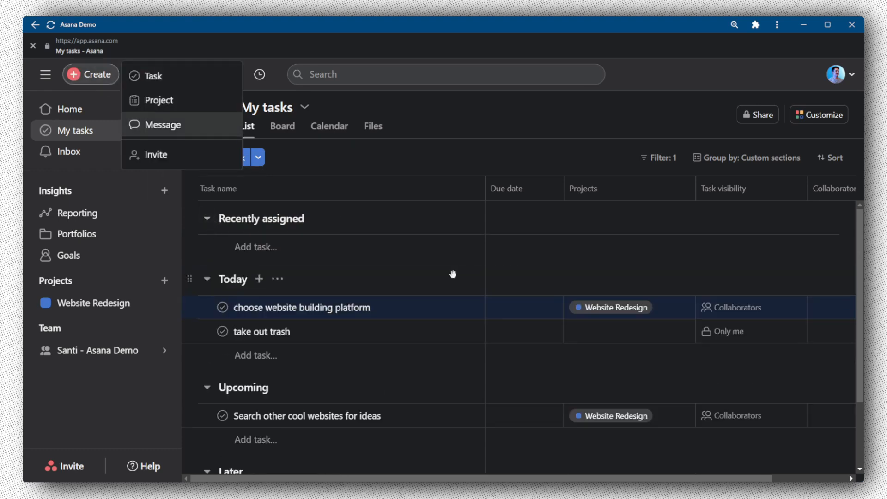
pyautogui.click(180, 77)
pyautogui.write('go to the gym')
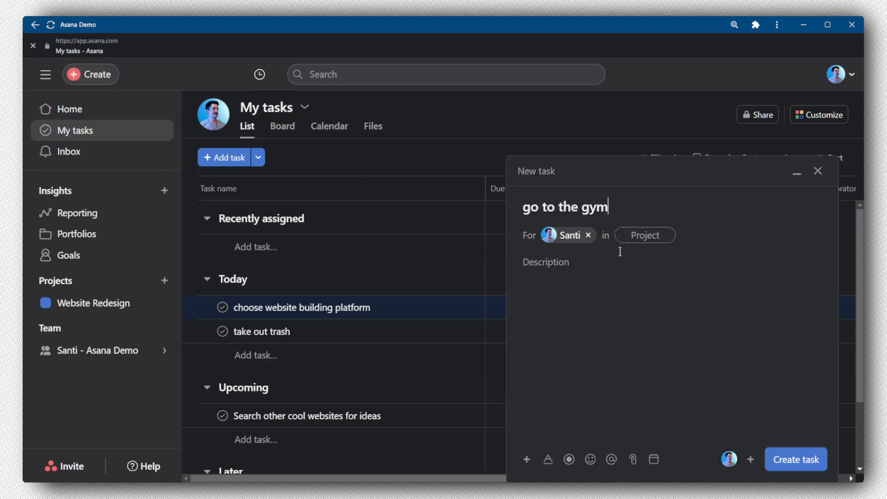
pyautogui.click(795, 459)
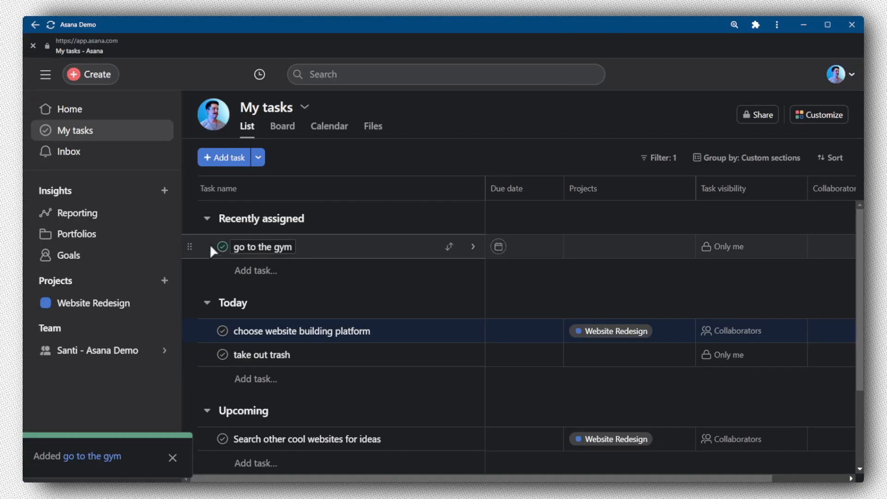
pyautogui.click(449, 246)
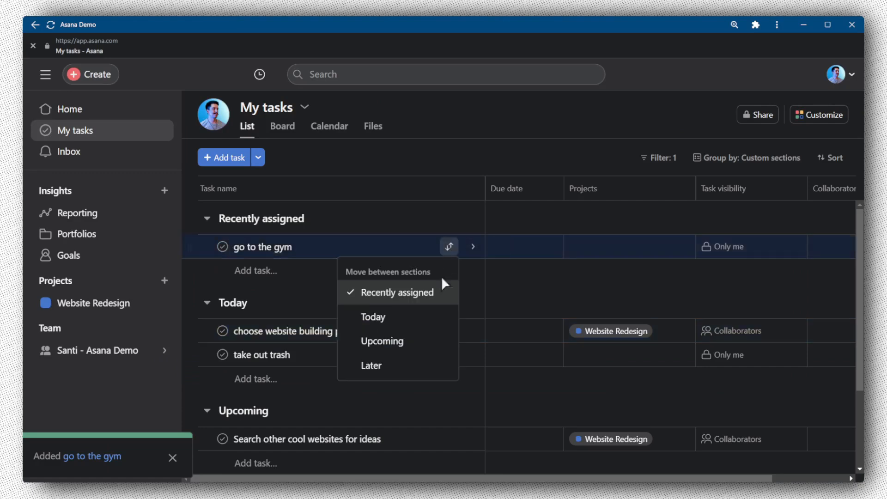
pyautogui.click(380, 316)
# Step: Reorder the Today section so "take out trash" sits above "choose website building platform"
pyautogui.moveTo(189, 307); pyautogui.dragTo(208, 302)
pyautogui.moveTo(192, 326); pyautogui.dragTo(194, 296)
pyautogui.moveTo(225, 333); pyautogui.dragTo(202, 289)
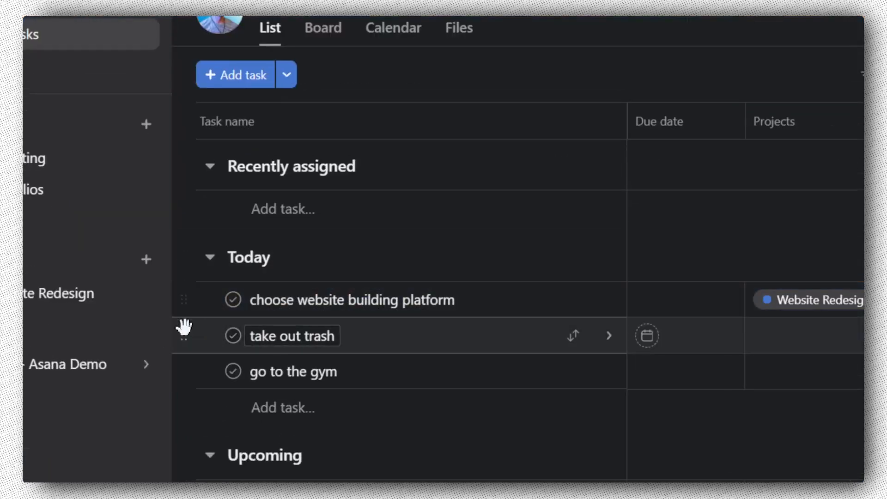
pyautogui.moveTo(184, 334); pyautogui.dragTo(187, 283)
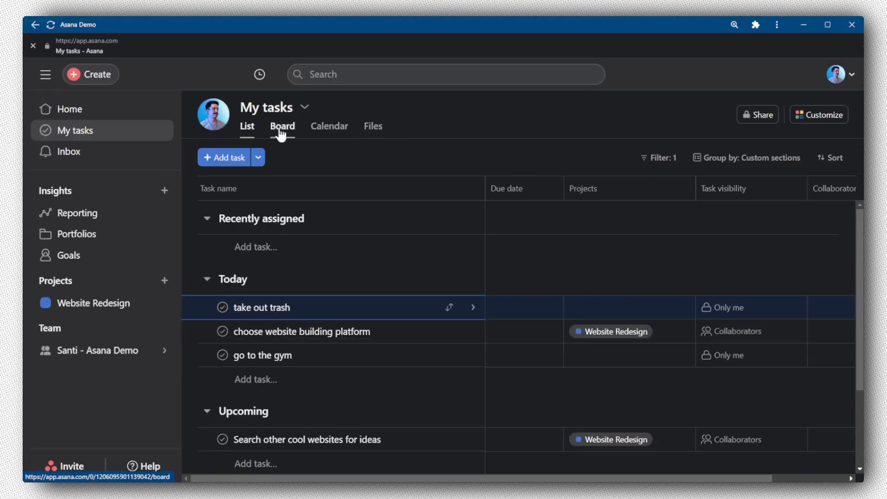
# Step: Review the remaining sections of the task list and look through the fields offered in the Customize options
pyautogui.scroll(-2, 277, 360)
pyautogui.scroll(2, 295, 344)
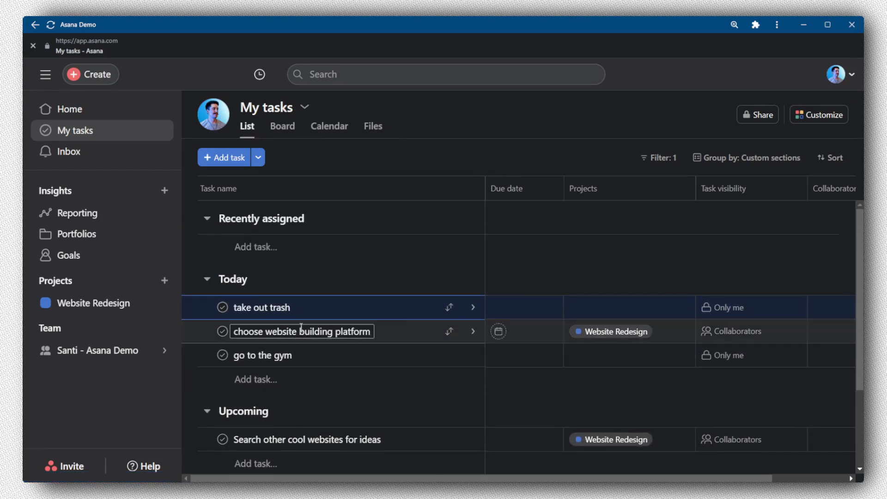
pyautogui.scroll(-3, 601, 284)
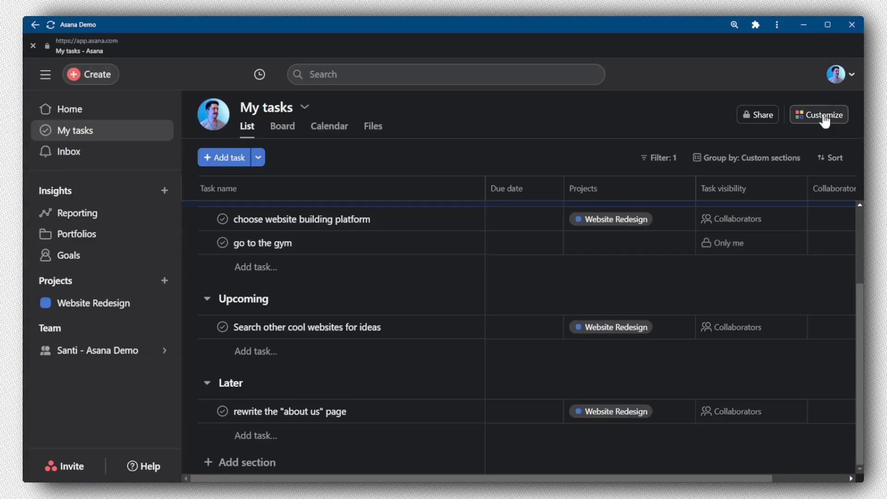
pyautogui.click(824, 119)
pyautogui.scroll(-2, 674, 369)
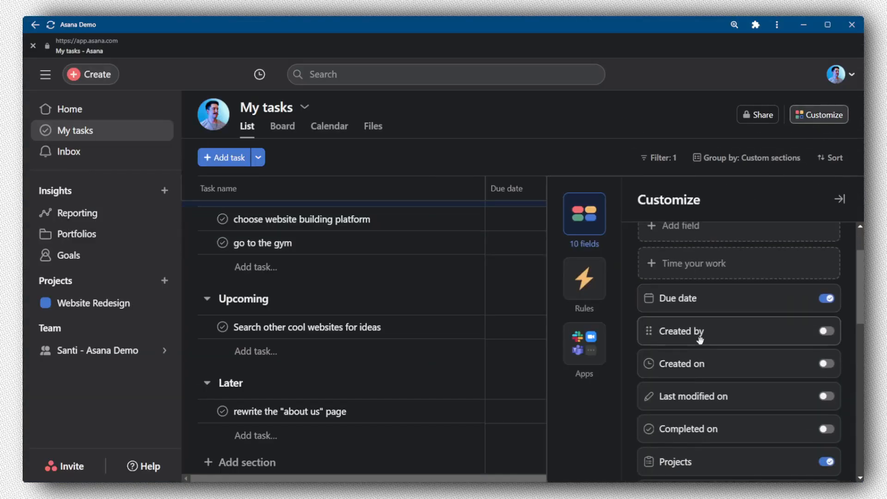
pyautogui.scroll(2, 643, 337)
pyautogui.click(812, 121)
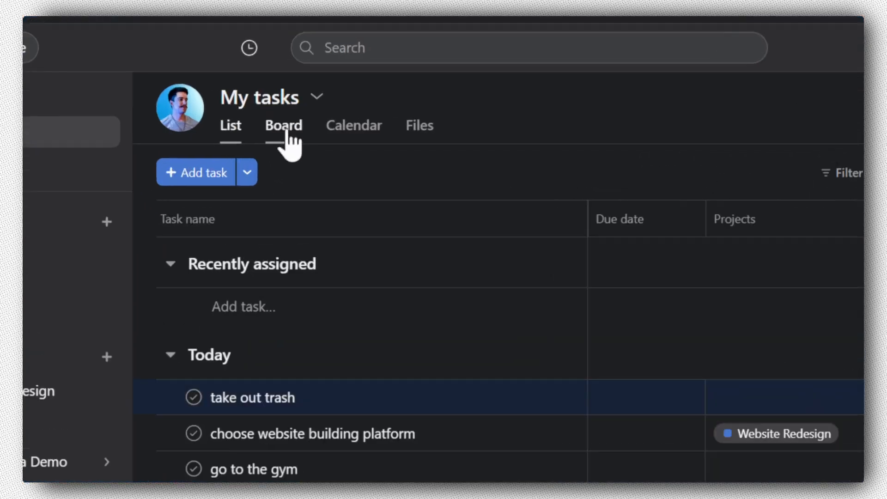
# Step: Switch My tasks to the Board view and move the "take out trash" card from Today to the top of Upcoming
pyautogui.click(285, 129)
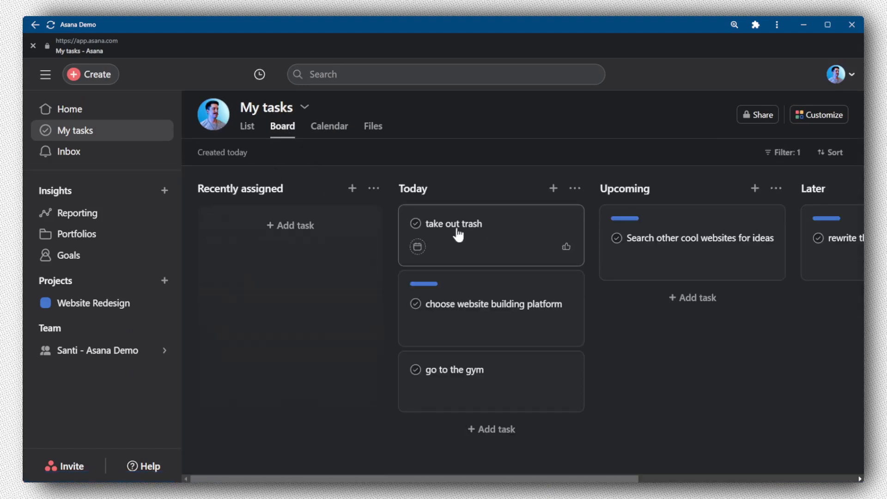
pyautogui.moveTo(494, 234); pyautogui.dragTo(682, 230)
pyautogui.hscroll(3, 600, 279)
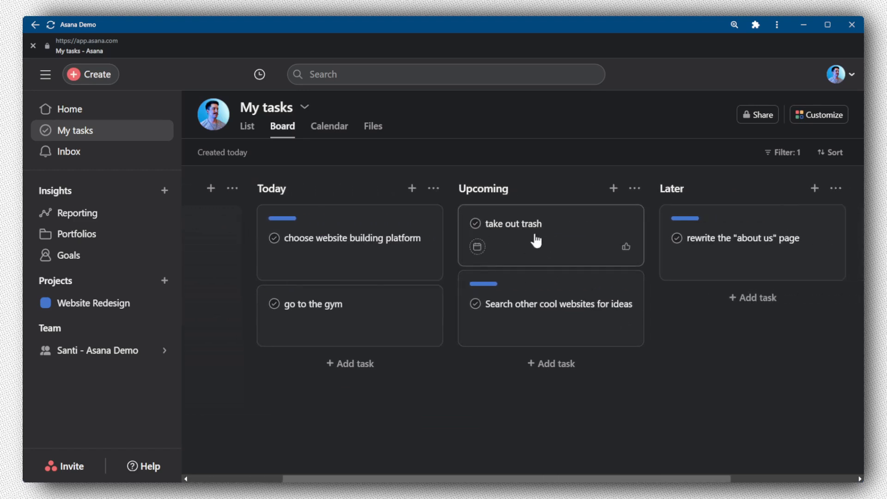
pyautogui.moveTo(535, 239)
pyautogui.mouseDown()
pyautogui.moveTo(716, 233)
pyautogui.moveTo(542, 226)
pyautogui.moveTo(325, 233)
pyautogui.moveTo(531, 240)
pyautogui.mouseUp()
pyautogui.moveTo(545, 288); pyautogui.dragTo(542, 234)
pyautogui.moveTo(543, 271); pyautogui.dragTo(526, 231)
# Step: Open the details of the "choose website building platform" card in the Today column and close them again
pyautogui.click(398, 267)
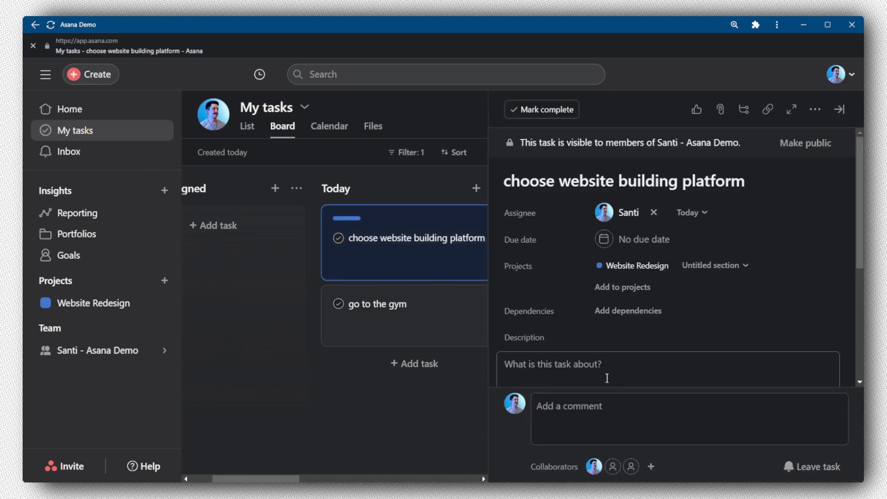
pyautogui.click(373, 323)
pyautogui.click(360, 254)
pyautogui.click(400, 234)
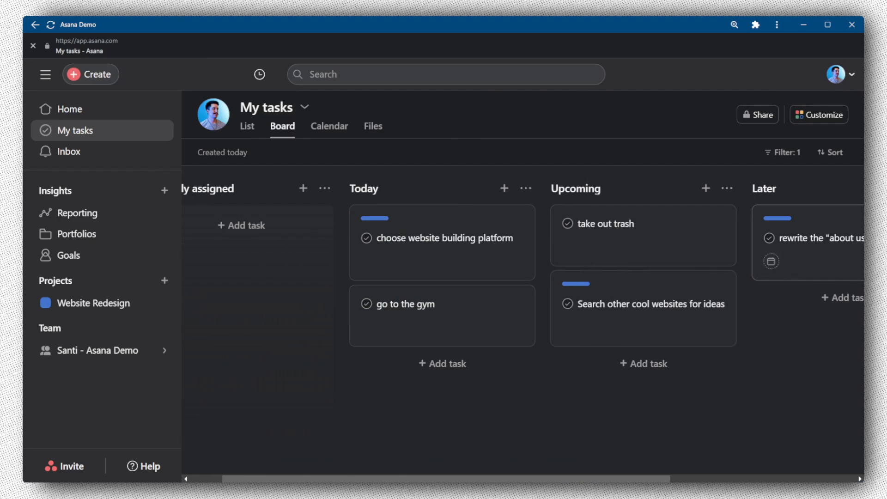
# Step: Look across the board's columns from Recently assigned to Later and back
pyautogui.hscroll(5, 481, 326)
pyautogui.hscroll(-6, 481, 323)
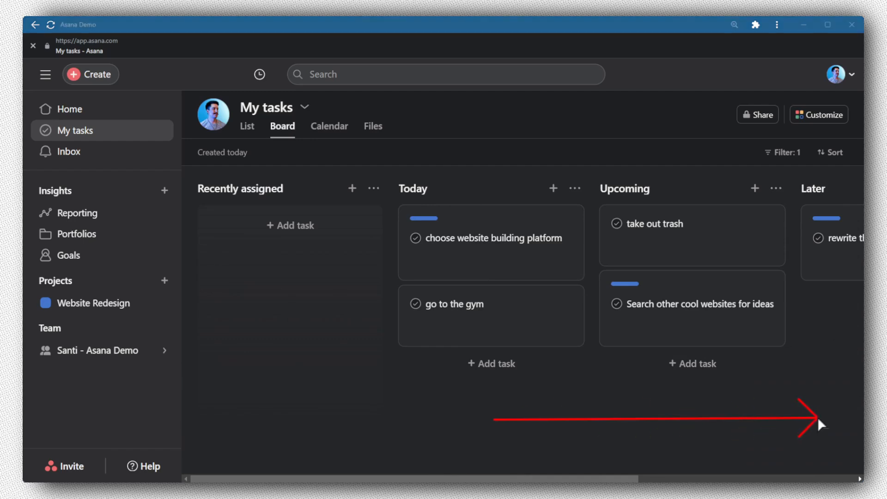
pyautogui.hscroll(2, 364, 387)
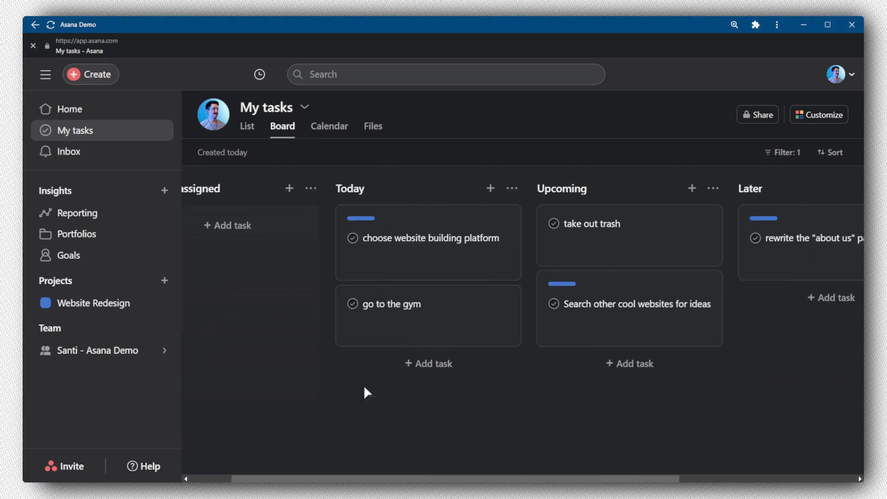
pyautogui.hscroll(5, 363, 387)
pyautogui.hscroll(-7, 364, 388)
pyautogui.hscroll(7, 364, 388)
pyautogui.hscroll(-7, 364, 388)
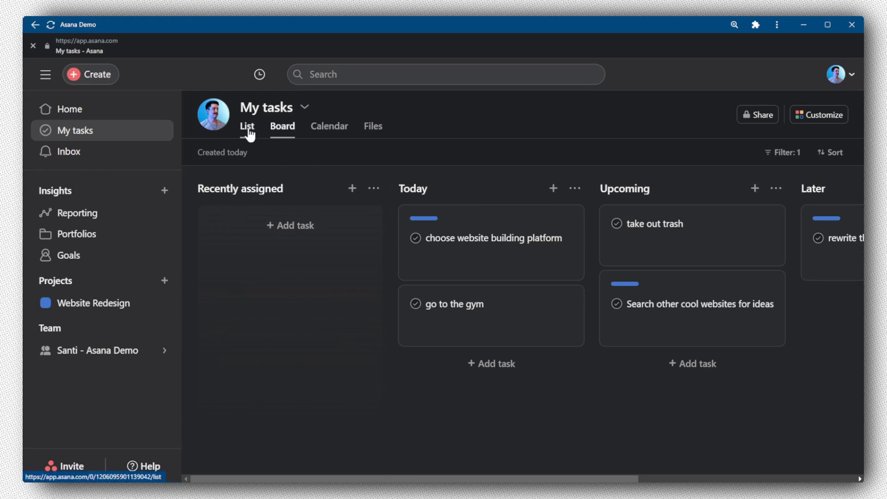
# Step: Check the Calendar view, then in the List view set "choose website building platform" and "go to the gym" due today, December 4
pyautogui.click(336, 133)
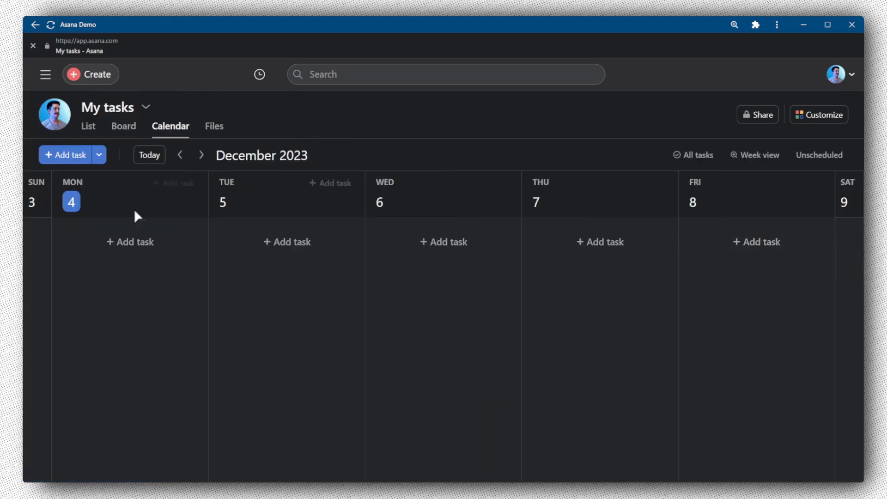
pyautogui.click(97, 129)
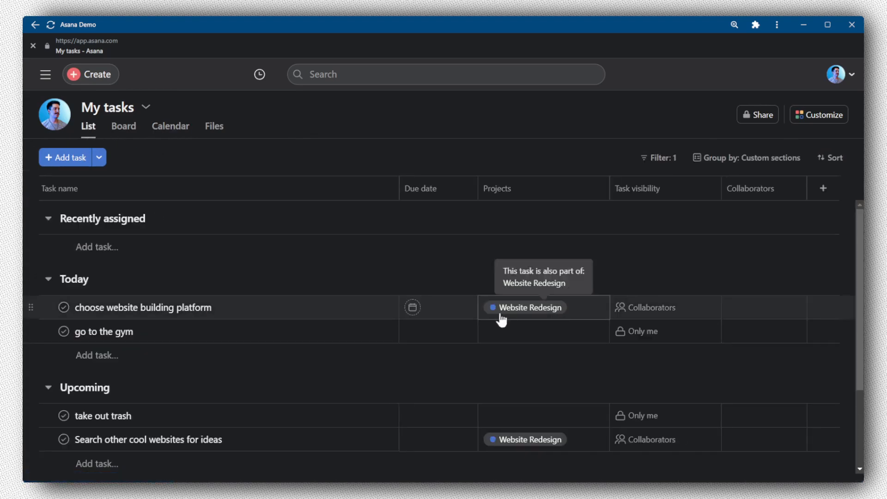
pyautogui.click(410, 306)
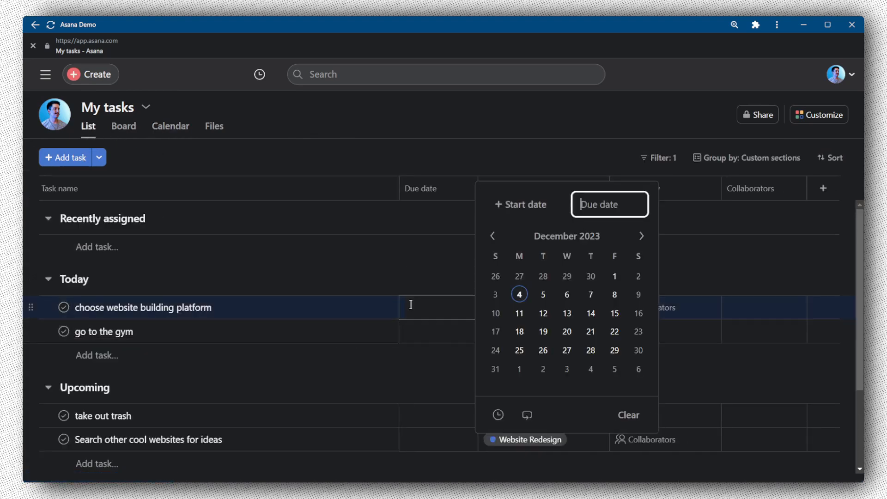
pyautogui.click(415, 331)
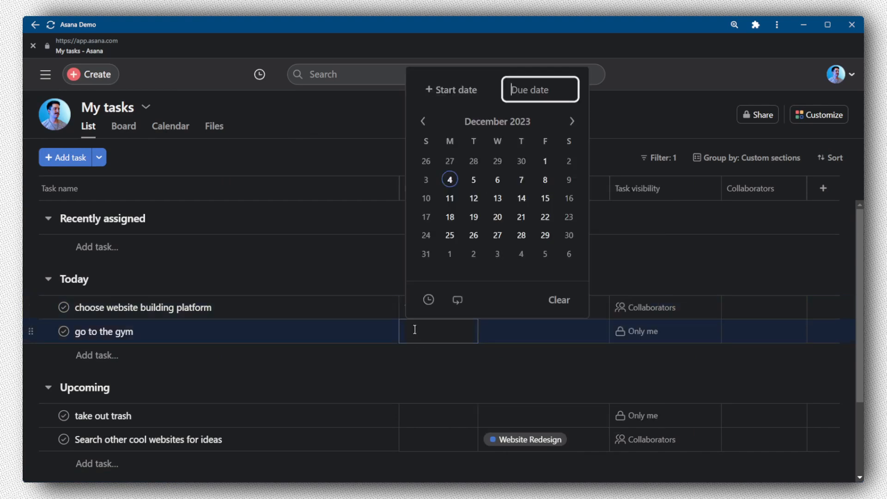
pyautogui.click(450, 180)
# Step: Set "take out trash" and "Search other cool websites for ideas" due tomorrow and 'rewrite the "about us" page' due Dec 18
pyautogui.click(413, 416)
pyautogui.click(414, 415)
pyautogui.click(473, 264)
pyautogui.click(429, 439)
pyautogui.click(473, 289)
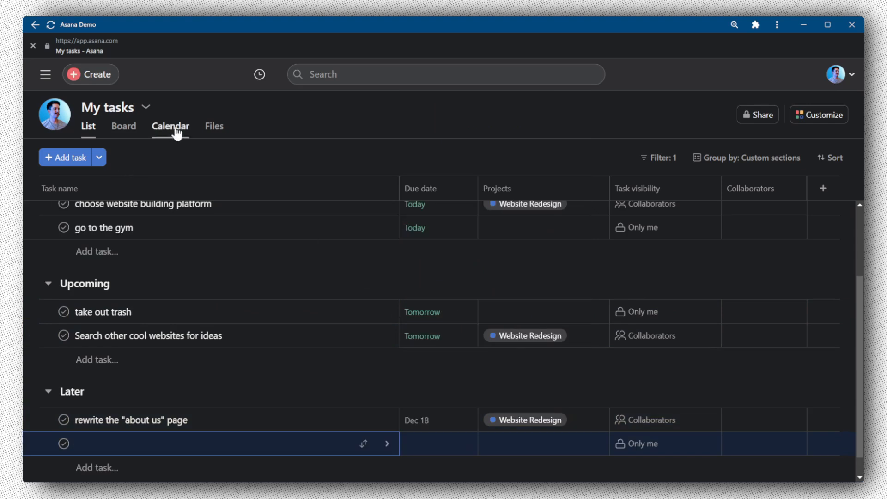
# Step: Show My tasks in the Calendar view and change it from the week layout to the month layout
pyautogui.click(177, 133)
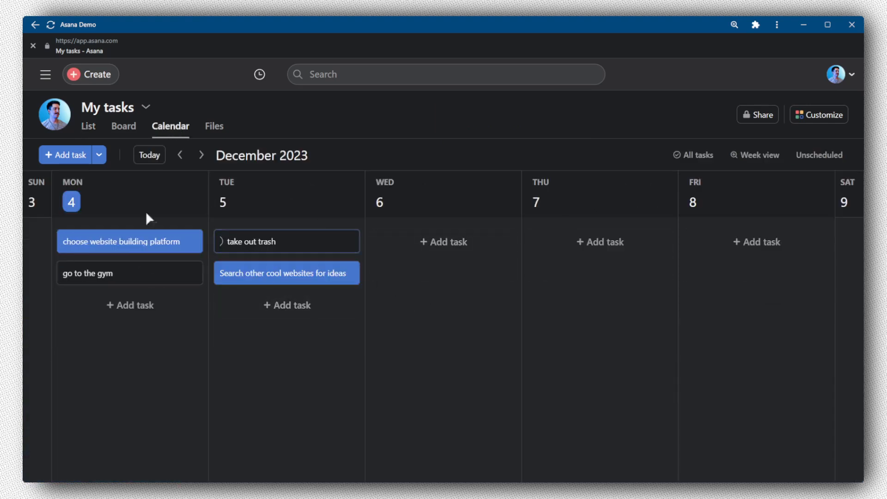
pyautogui.moveTo(120, 238); pyautogui.dragTo(138, 229)
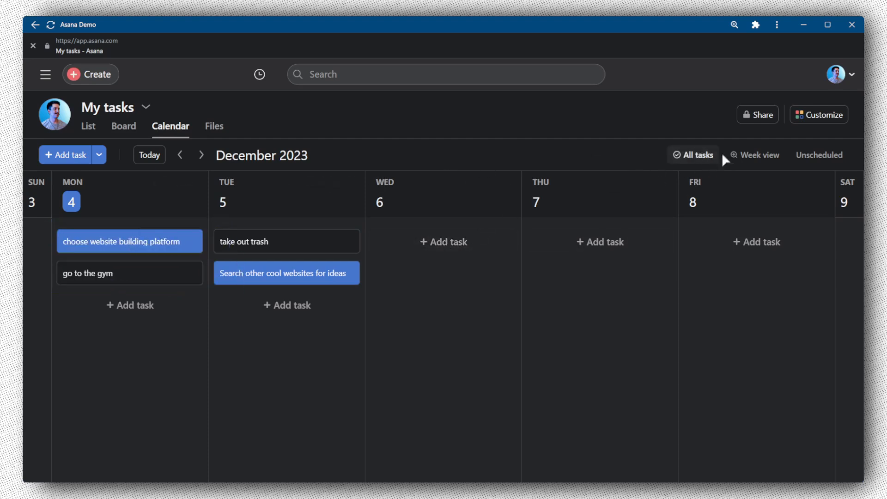
pyautogui.click(741, 156)
pyautogui.click(771, 205)
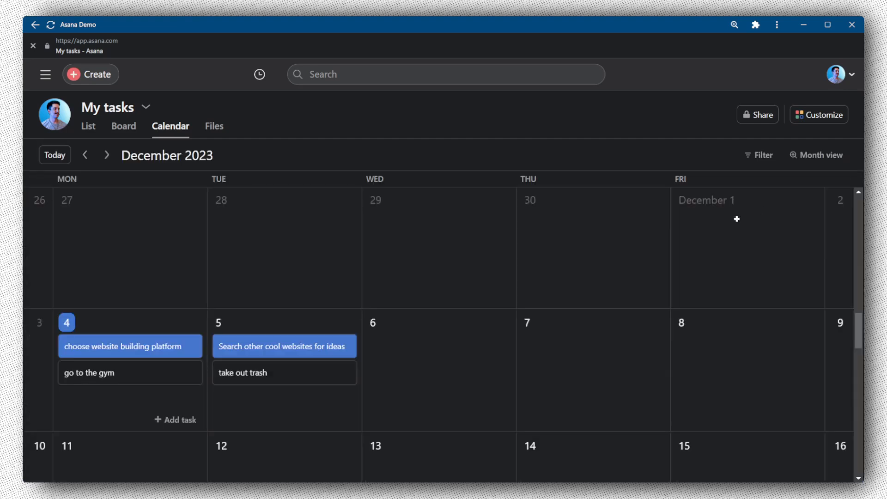
# Step: Zoom out the page and reschedule 'rewrite the "about us" page' to December 20 and "Search other cool websites for ideas" to December 6
pyautogui.hotkey('ctrl', '-')
pyautogui.hotkey('ctrl', '-')
pyautogui.hotkey('ctrl', '-')
pyautogui.moveTo(118, 453); pyautogui.dragTo(416, 461)
pyautogui.moveTo(271, 275); pyautogui.dragTo(422, 277)
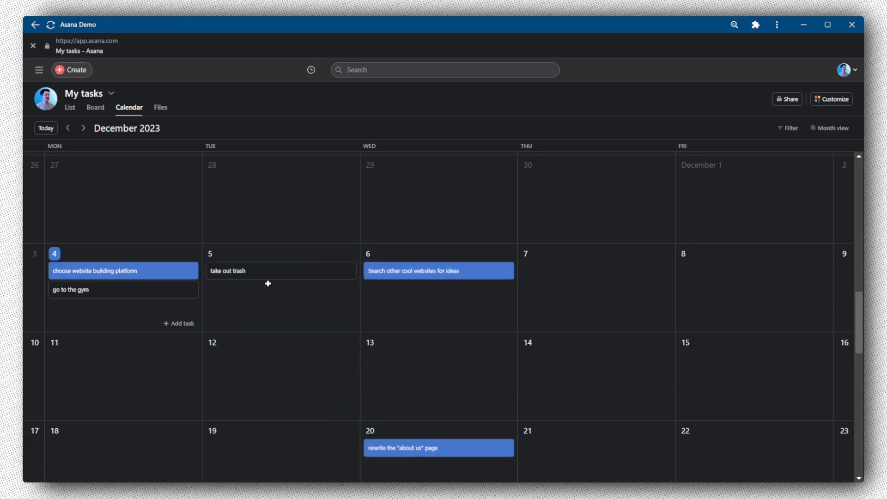
# Step: Reschedule "take out trash" to December 4 in the month calendar and return to the List view
pyautogui.moveTo(272, 275); pyautogui.dragTo(122, 315)
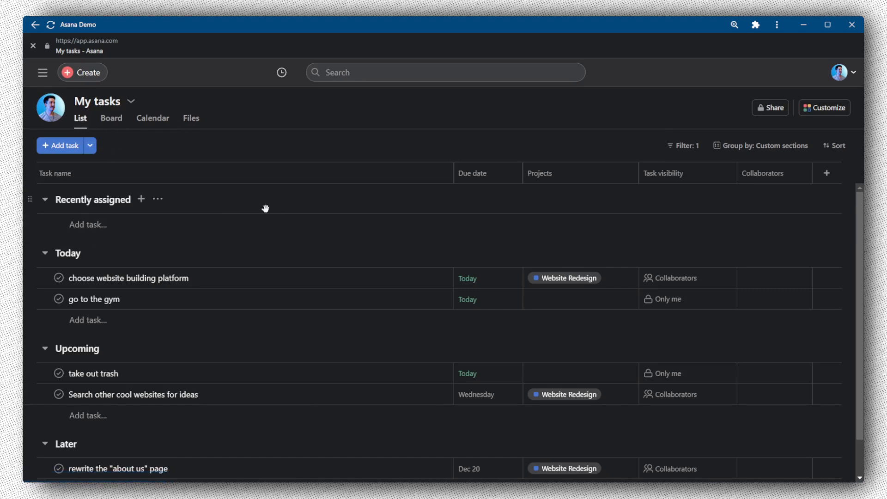
# Step: Examine the details of "choose website building platform" and compare its due date, project and visibility with those of "take out trash"
pyautogui.click(251, 285)
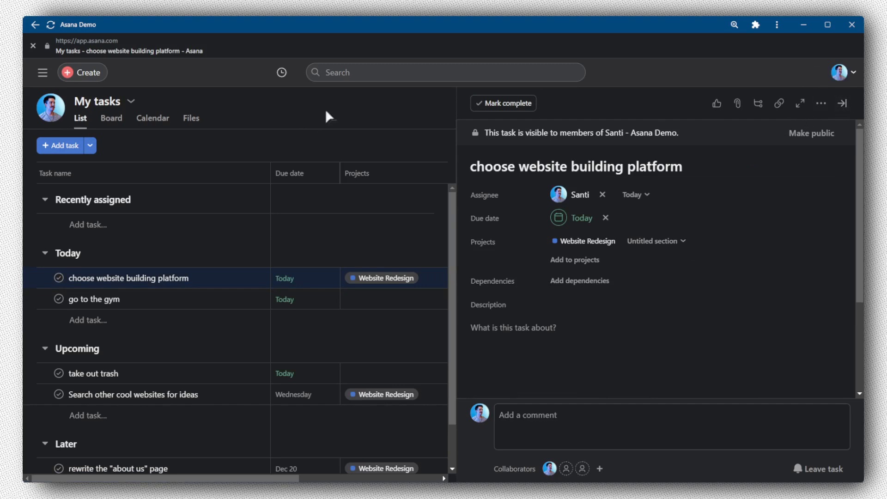
pyautogui.click(841, 103)
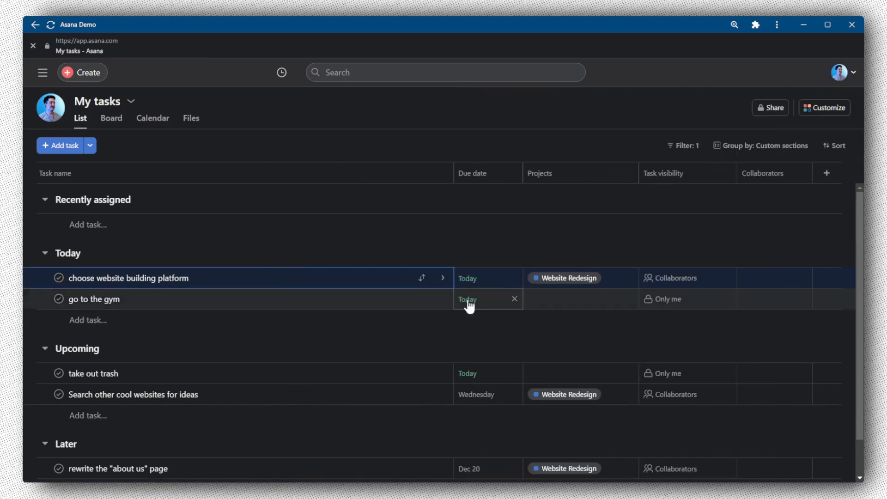
pyautogui.moveTo(692, 300); pyautogui.dragTo(730, 291)
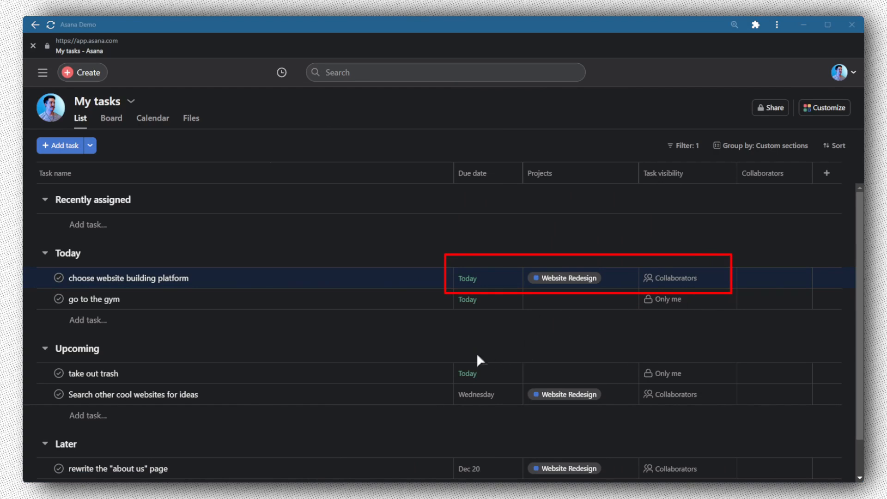
pyautogui.moveTo(472, 356); pyautogui.dragTo(768, 385)
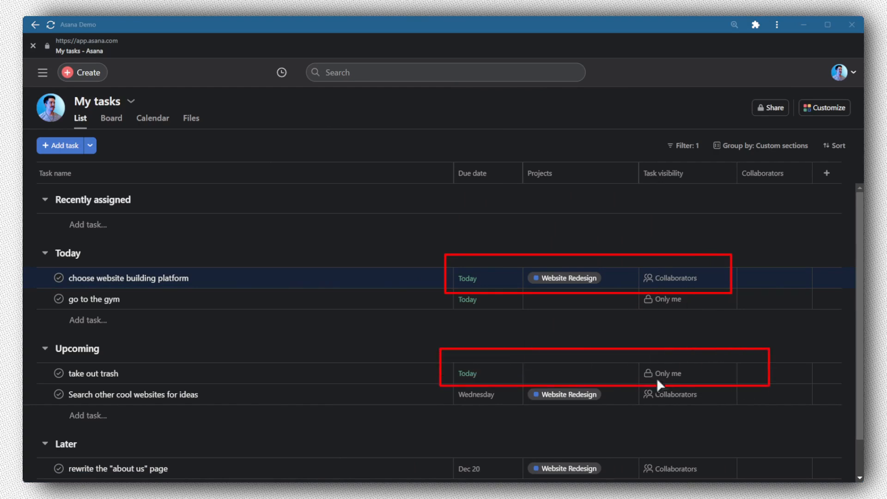
pyautogui.click(580, 374)
pyautogui.press('Escape')
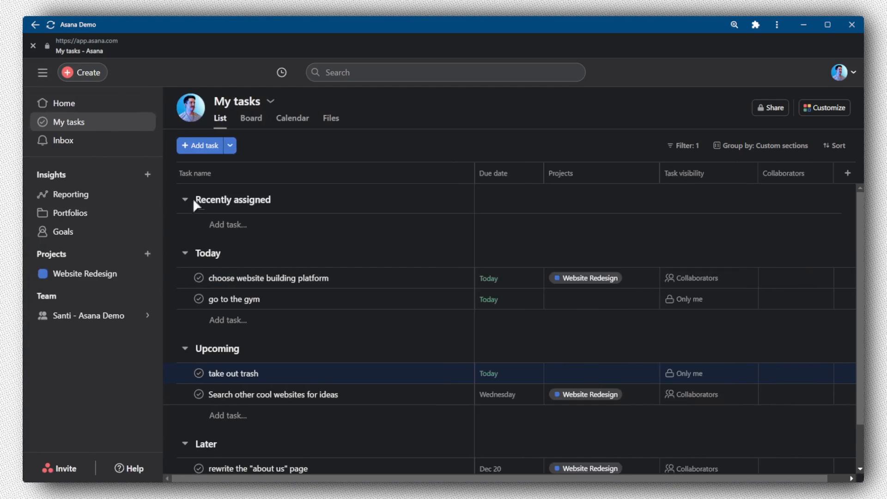
# Step: Collapse the Today, Upcoming and Later sections in the My tasks list
pyautogui.moveTo(192, 197); pyautogui.dragTo(94, 125)
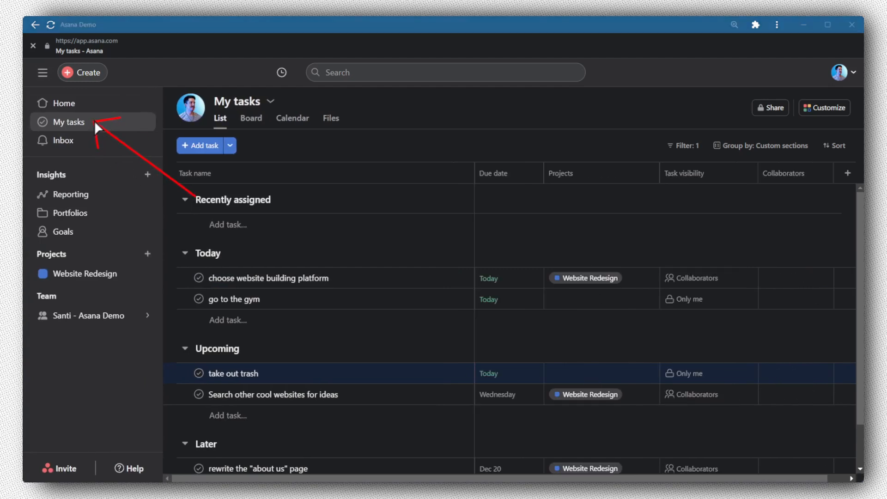
pyautogui.click(185, 253)
pyautogui.click(185, 283)
pyautogui.click(185, 313)
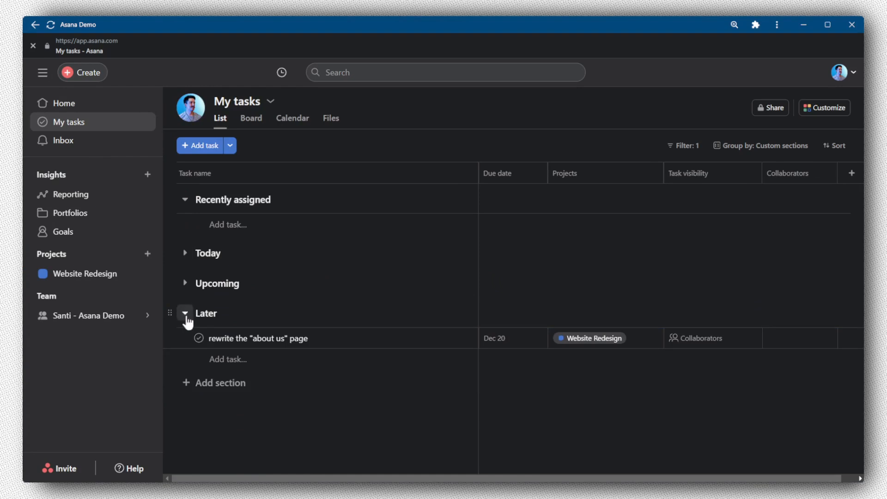